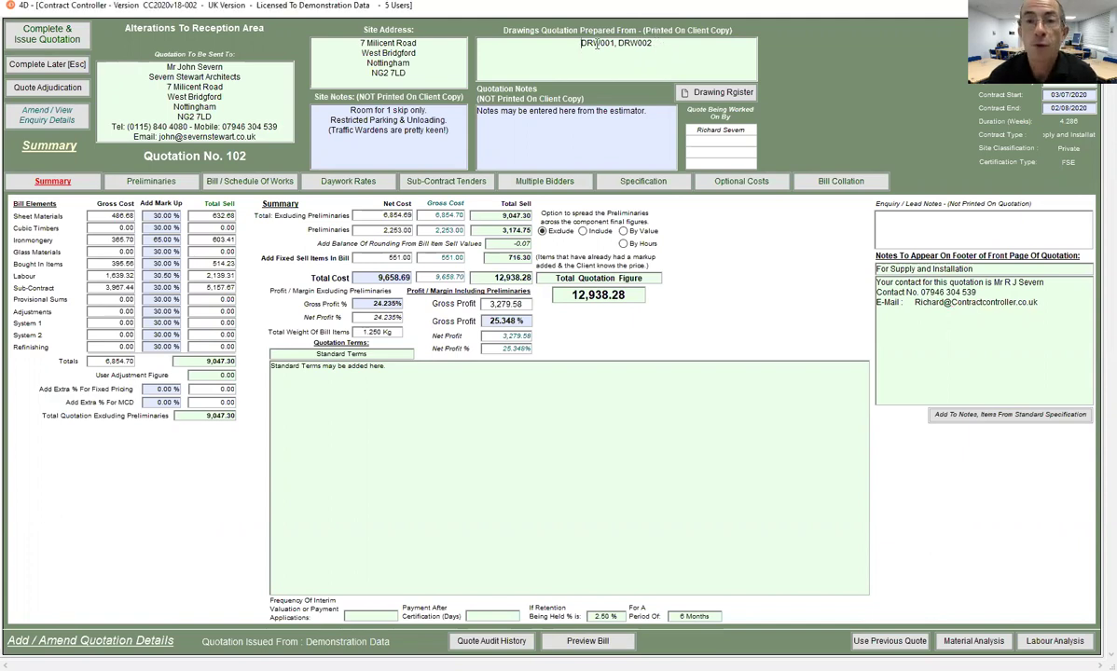
Review the DRW001, DRW002 references, then show quotation 102's empty Drawing Register from Bill / Schedule Of Works.
{"action": "left_click_drag", "start_coordinate": [580, 43], "coordinate": [662, 45]}
{"action": "left_click", "coordinate": [664, 46]}
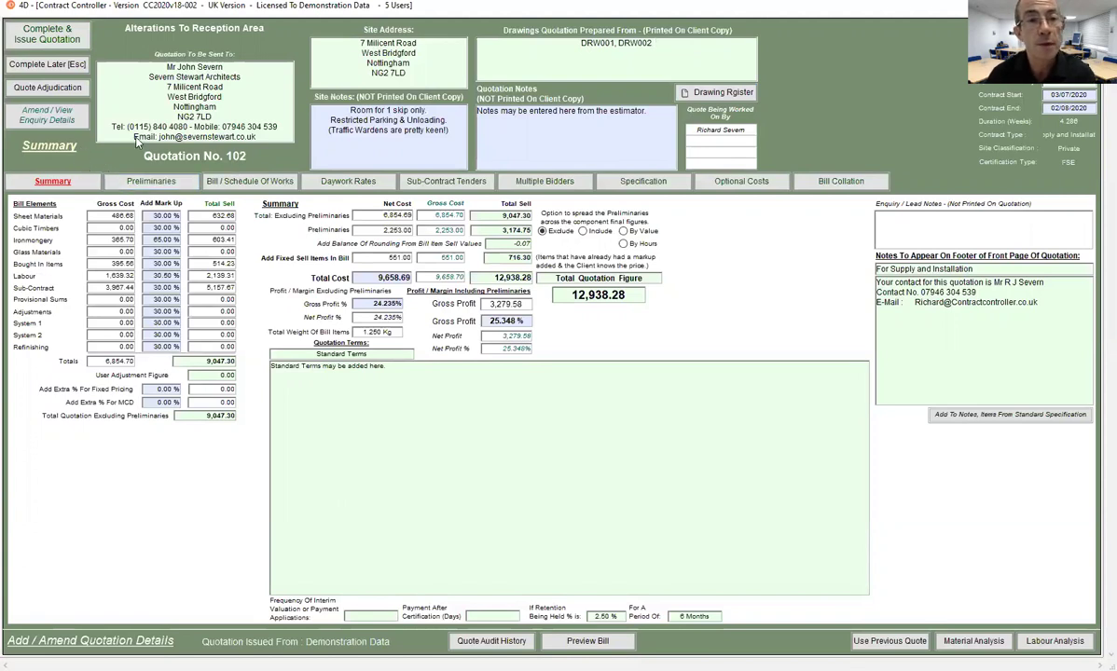
{"action": "left_click", "coordinate": [252, 181]}
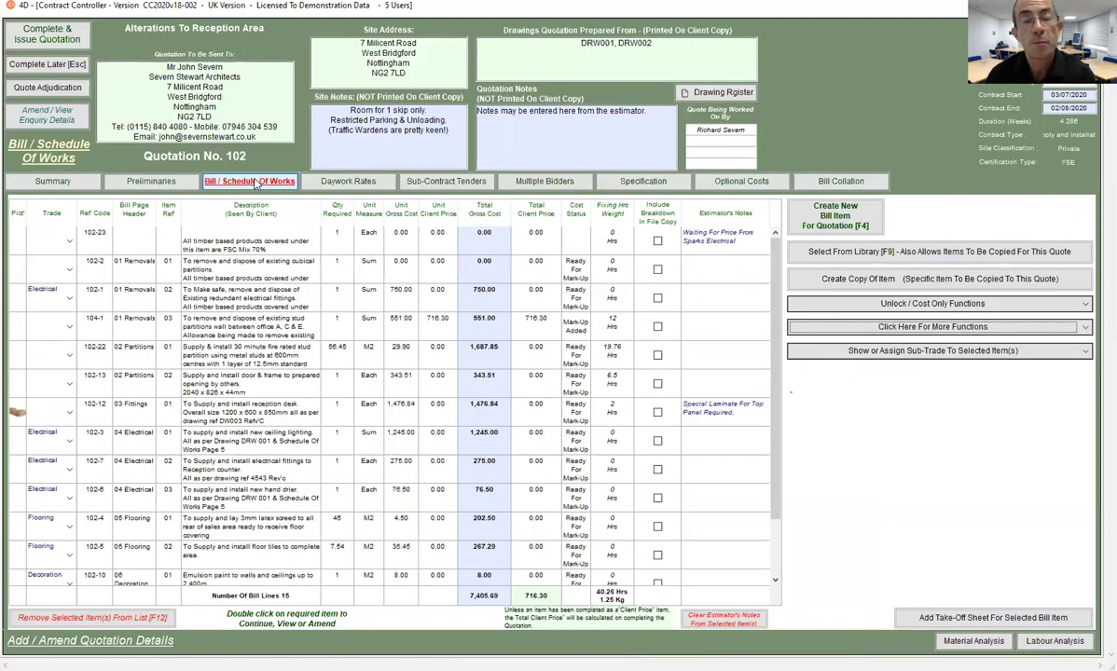
{"action": "left_click", "coordinate": [713, 93]}
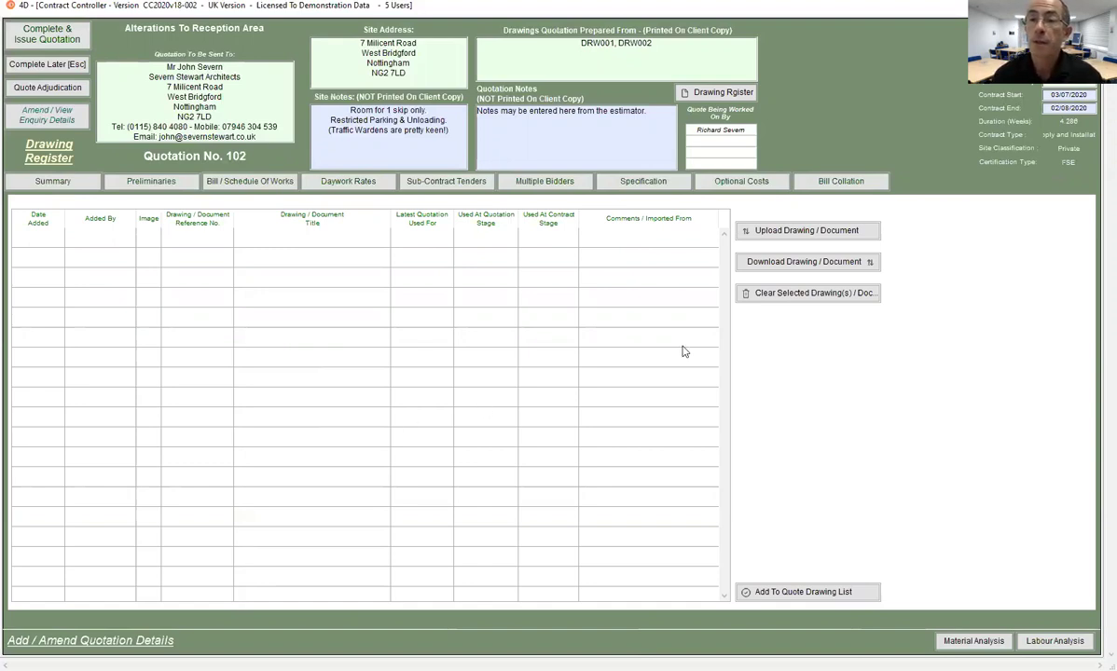
Upload Flooring Plan.jpg, Lighting Plan.jpg, Main Floor Plan.jpg and Servery Counter.jpg together into the register.
{"action": "left_click", "coordinate": [787, 236]}
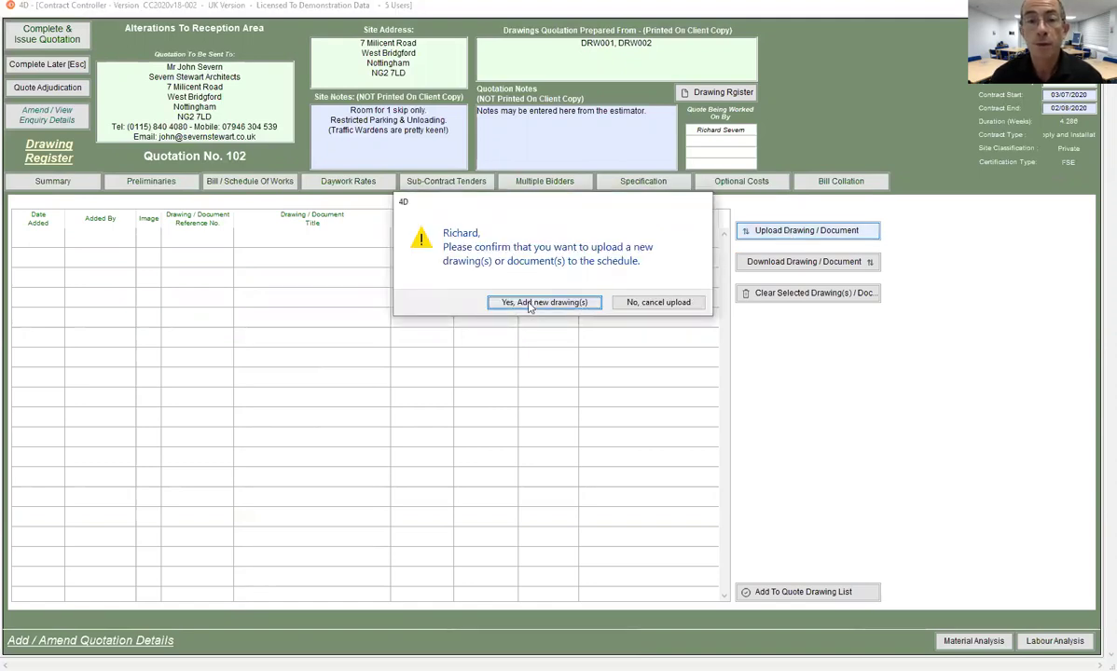
{"action": "left_click", "coordinate": [543, 303]}
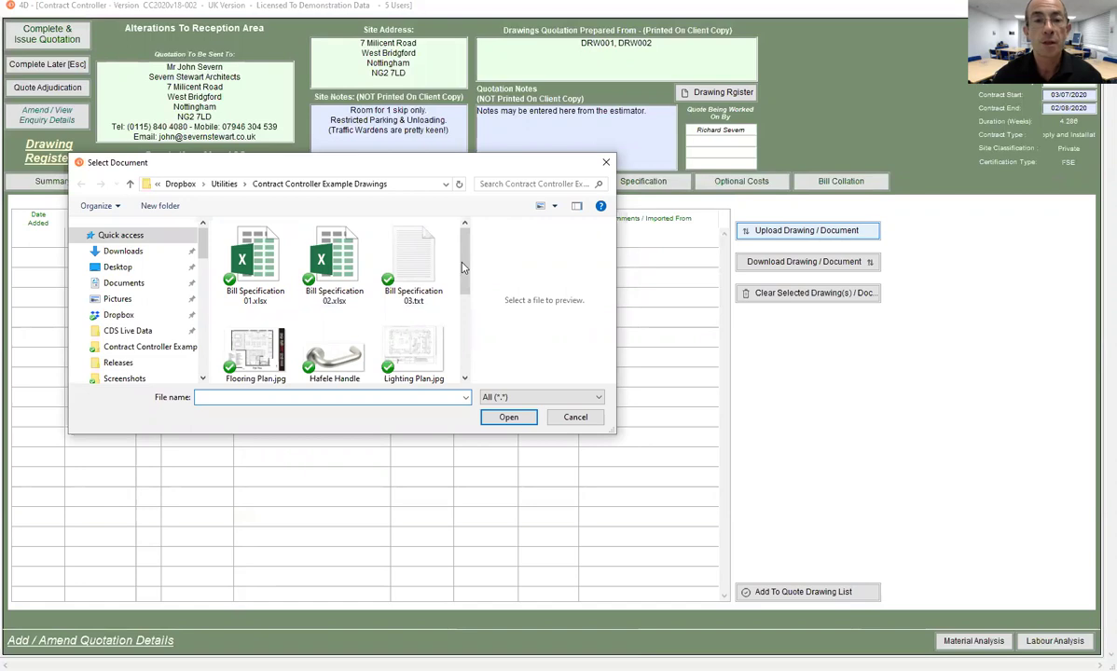
{"action": "left_click", "coordinate": [275, 354]}
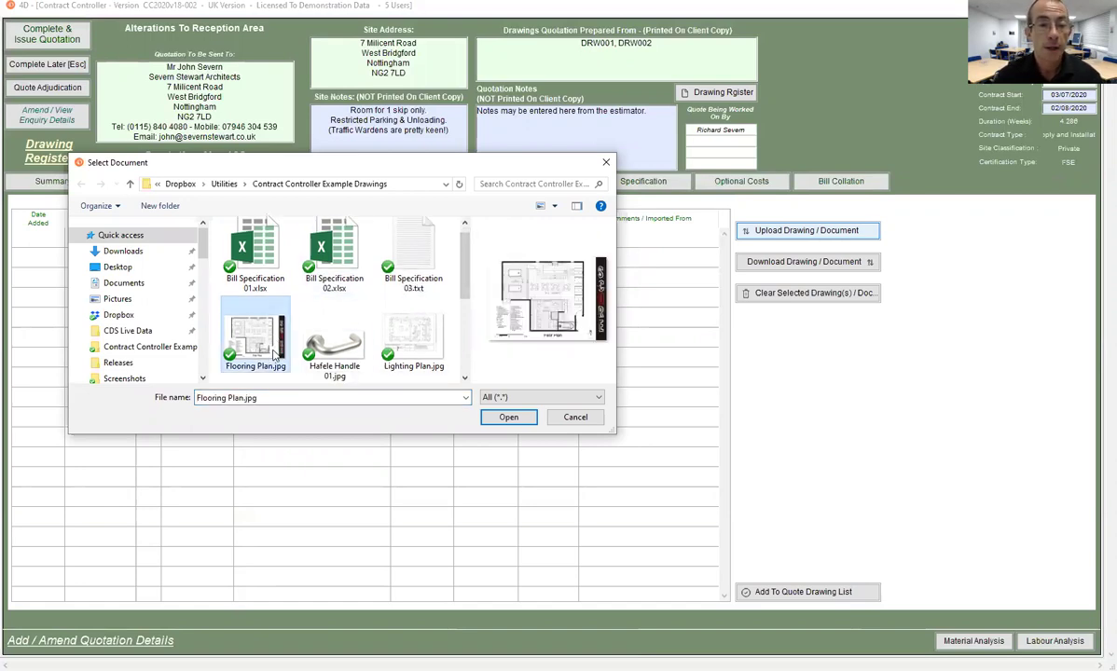
{"action": "left_click", "coordinate": [420, 345], "text": "ctrl"}
{"action": "scroll", "coordinate": [464, 300], "scroll_direction": "down", "scroll_amount": 1}
{"action": "scroll", "coordinate": [463, 300], "scroll_direction": "down", "scroll_amount": 1}
{"action": "left_click", "coordinate": [252, 313], "text": "ctrl"}
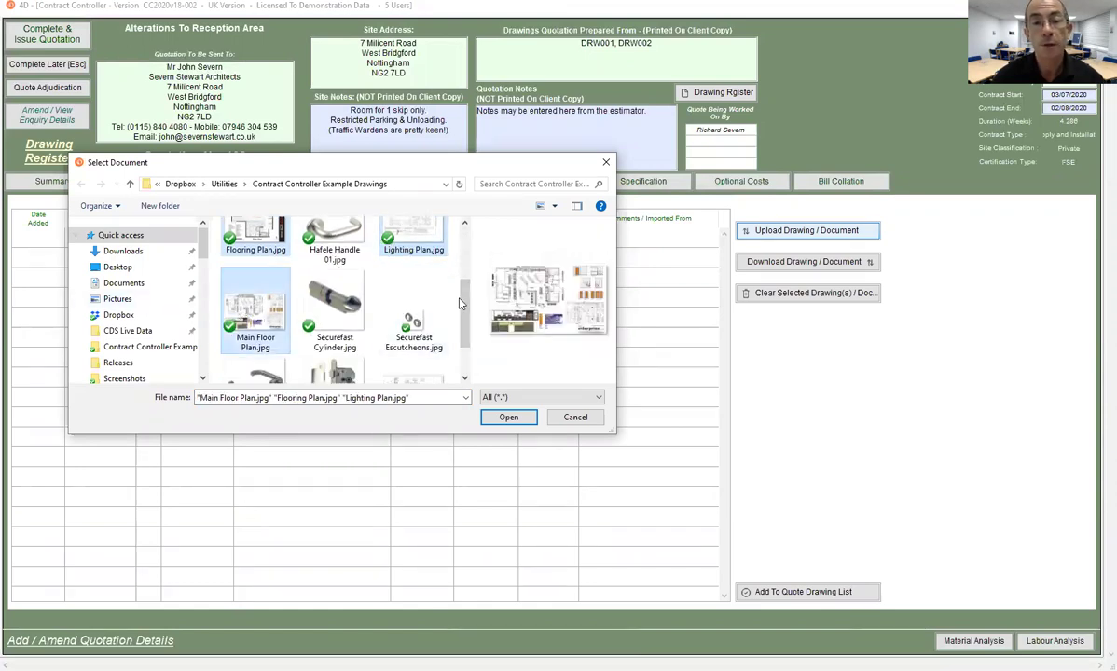
{"action": "scroll", "coordinate": [433, 311], "scroll_direction": "down", "scroll_amount": 1}
{"action": "left_click", "coordinate": [420, 346], "text": "ctrl"}
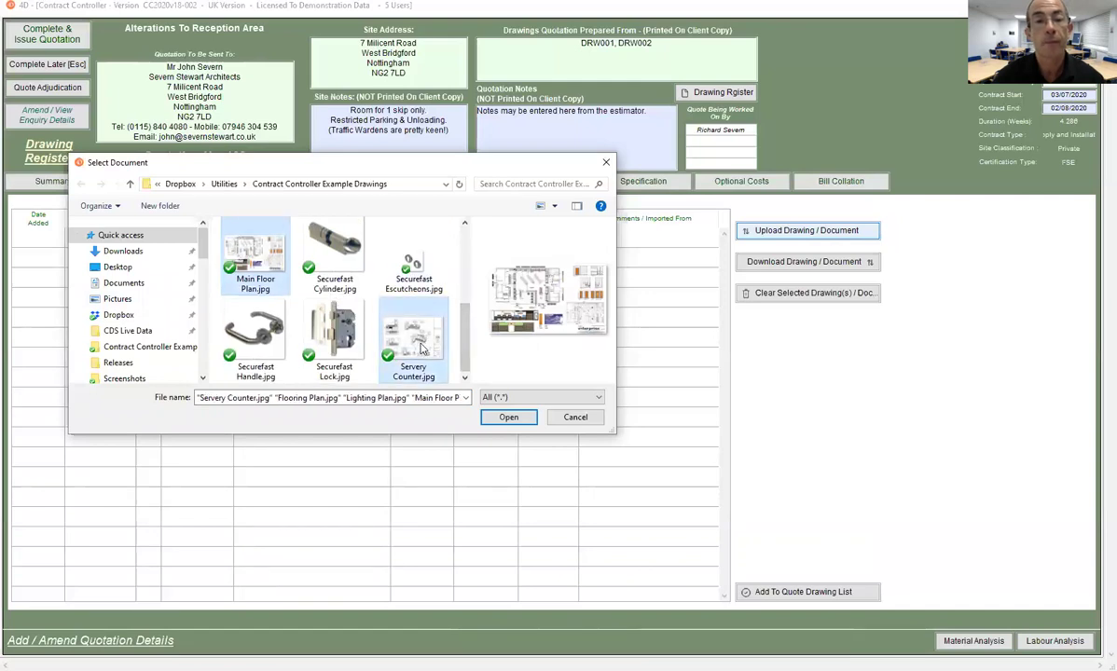
{"action": "left_click", "coordinate": [508, 419]}
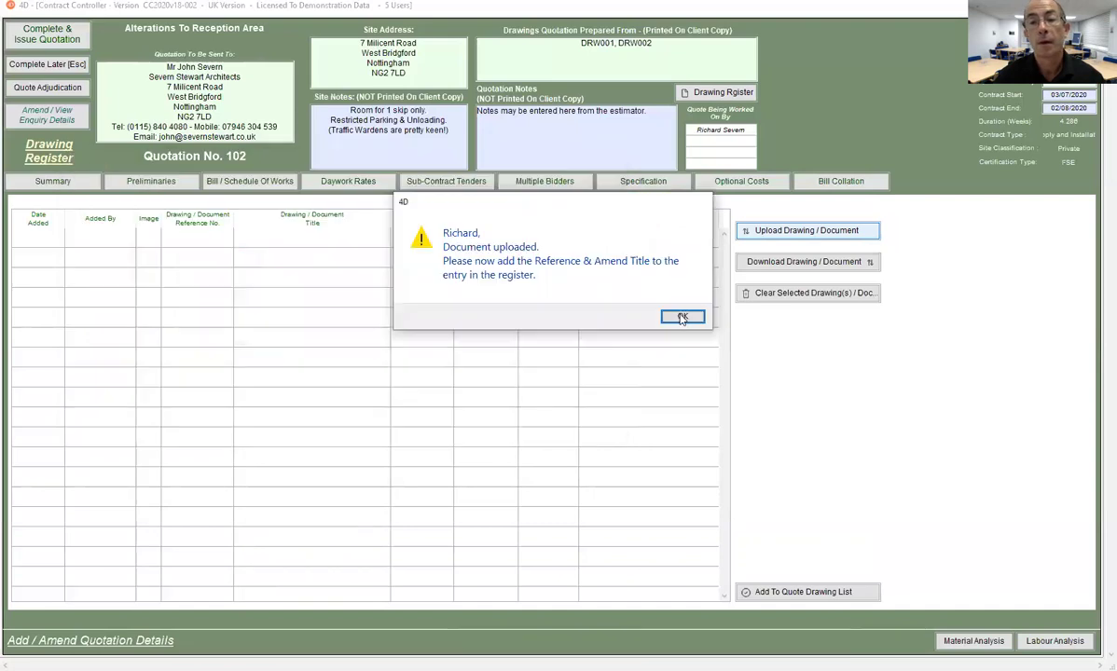
{"action": "left_click", "coordinate": [642, 296]}
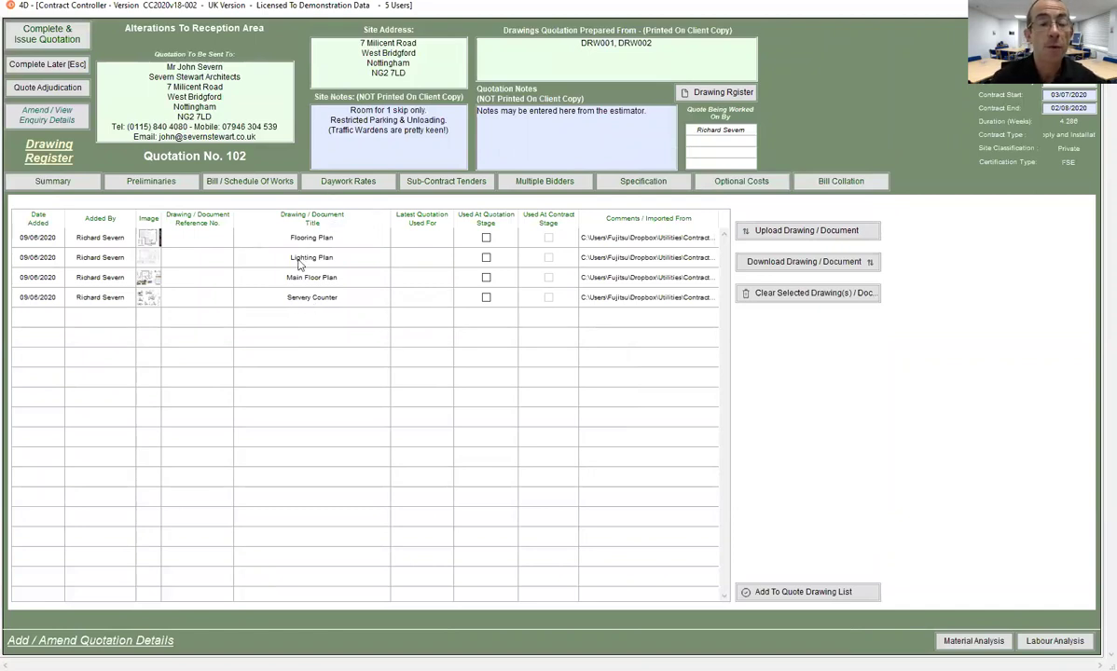
Remove the Lighting Plan drawing from the register.
{"action": "left_click", "coordinate": [300, 265]}
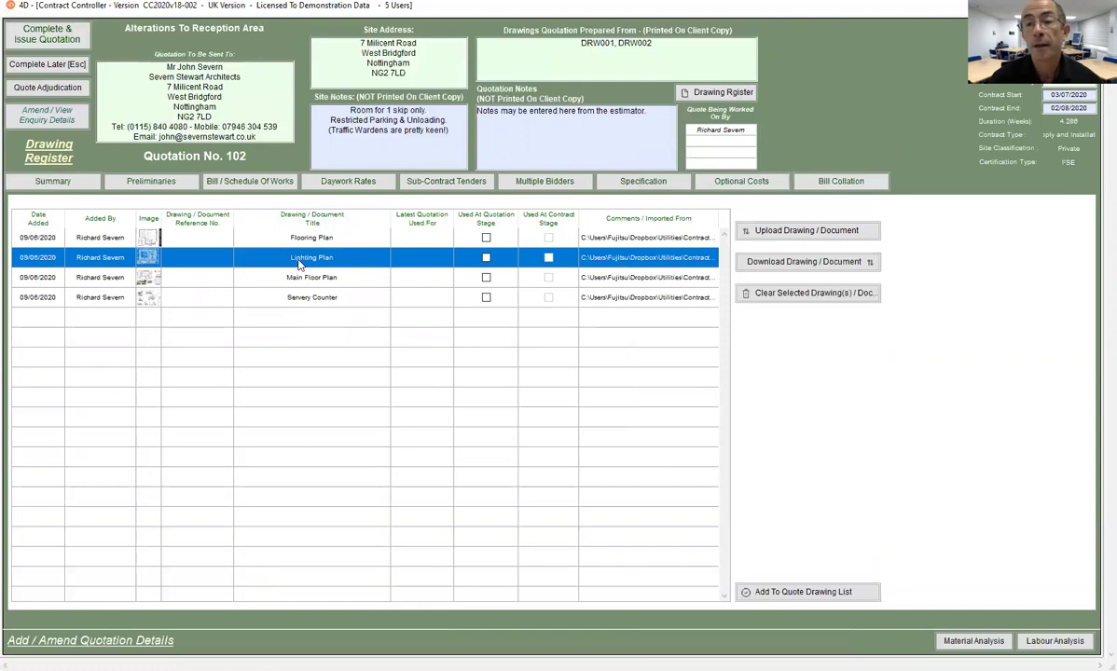
{"action": "left_click", "coordinate": [788, 296]}
{"action": "left_click", "coordinate": [576, 289]}
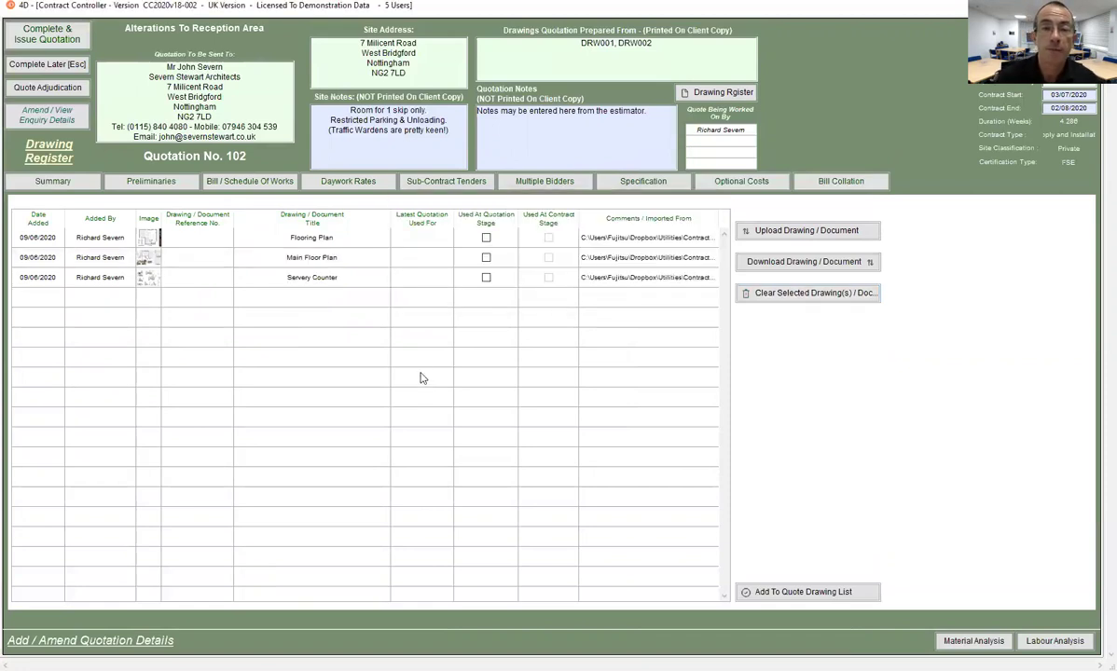
Upload Lighting Plan.jpg into the register again.
{"action": "left_click", "coordinate": [816, 232]}
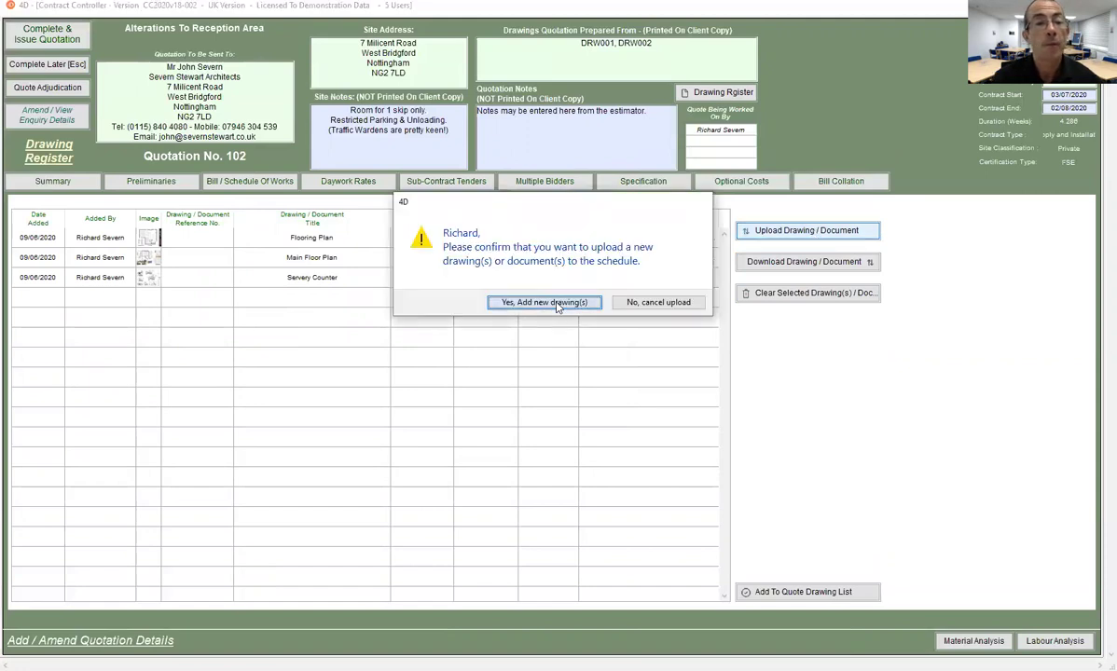
{"action": "left_click", "coordinate": [558, 305]}
{"action": "left_click", "coordinate": [413, 338]}
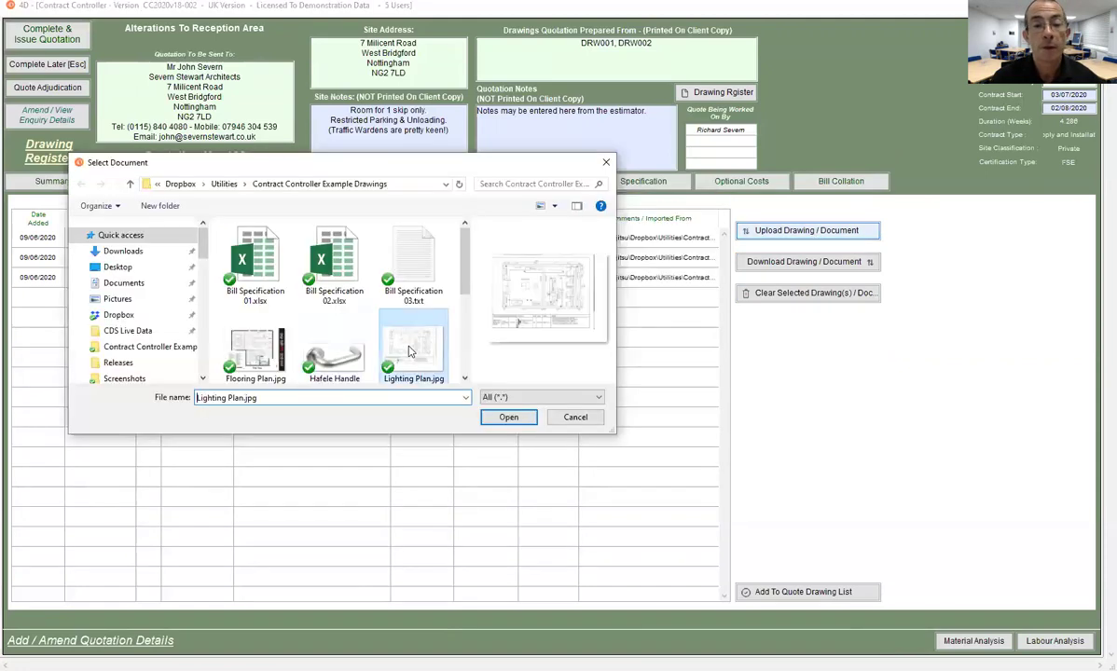
{"action": "left_click", "coordinate": [509, 417]}
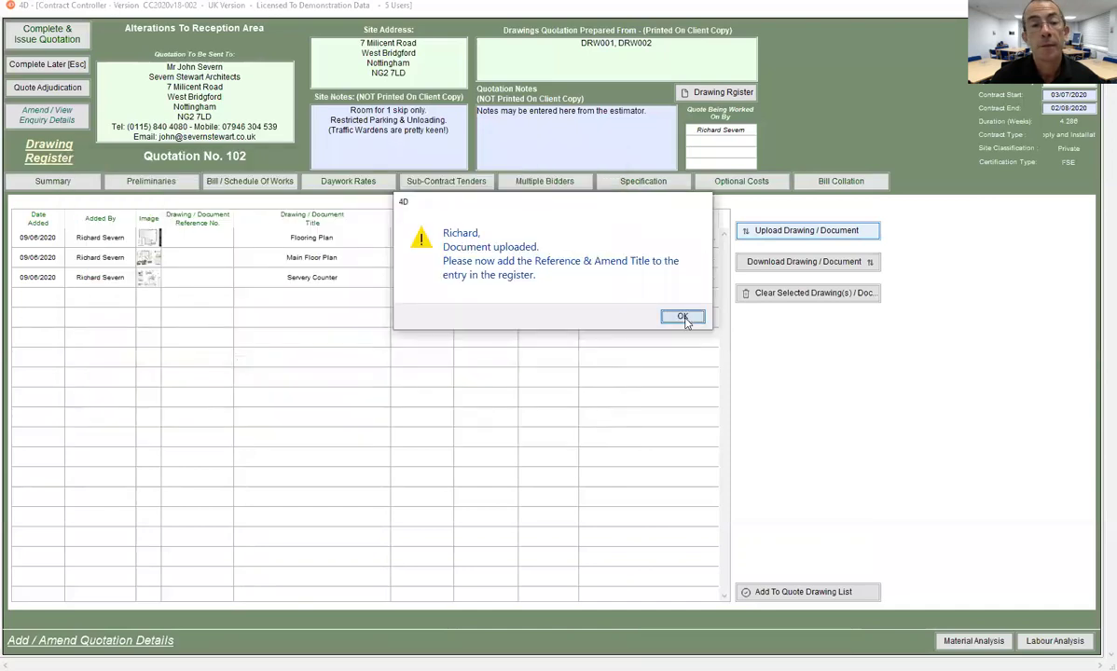
{"action": "left_click", "coordinate": [682, 318]}
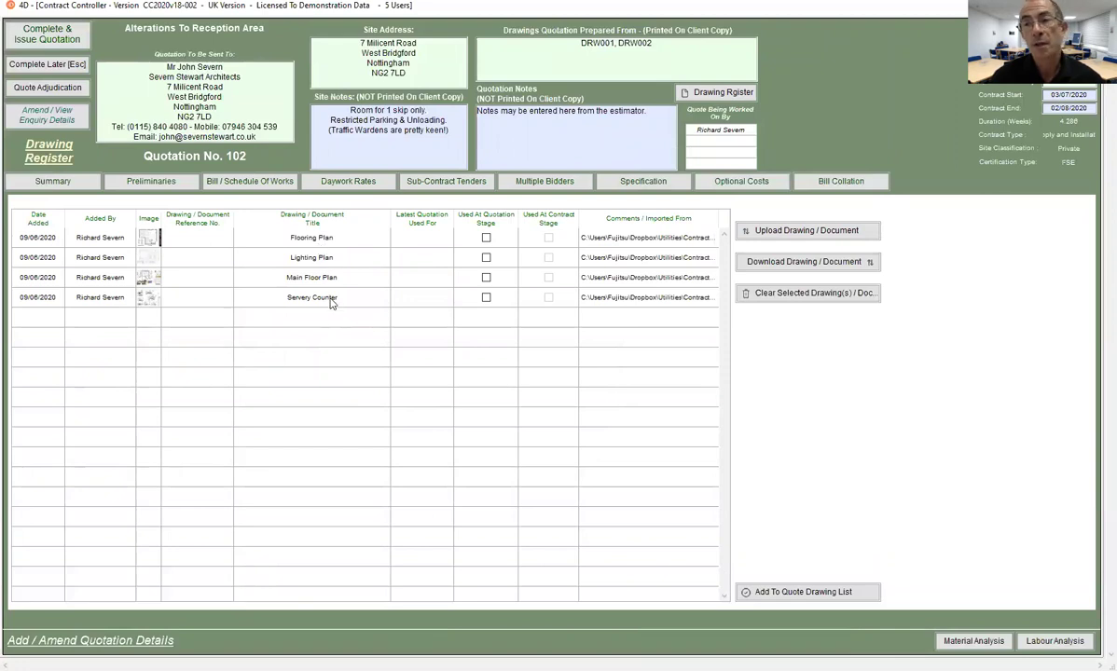
Enter SC001-RevA in the Servery Counter row's Reference No. cell.
{"action": "left_click", "coordinate": [186, 301]}
{"action": "left_click", "coordinate": [186, 301]}
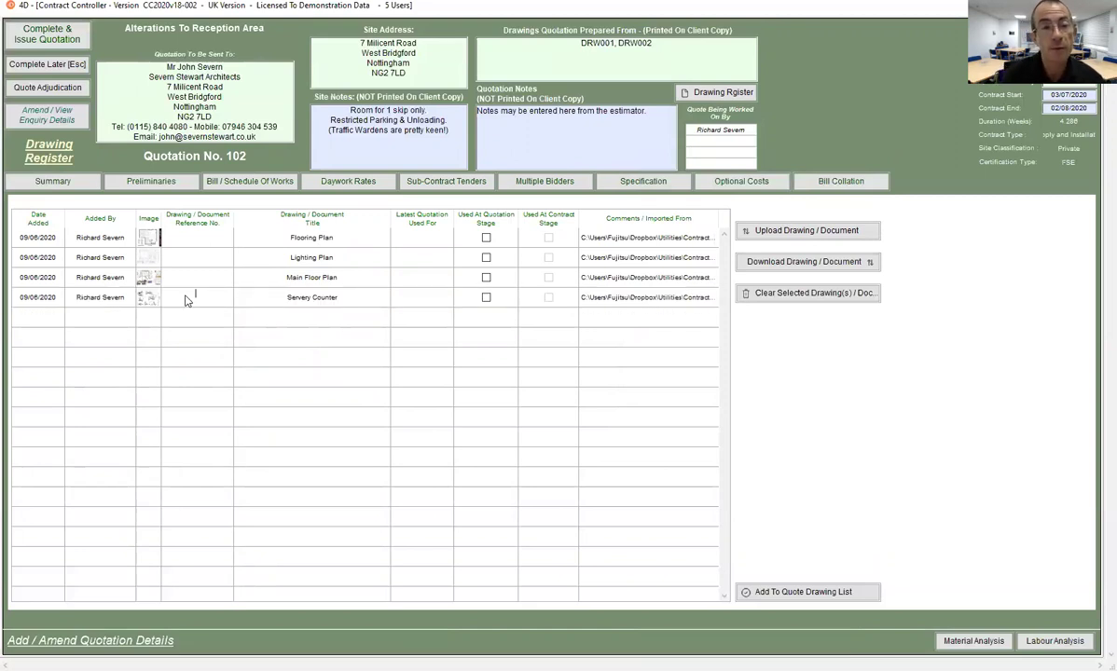
{"action": "type", "text": "S"}
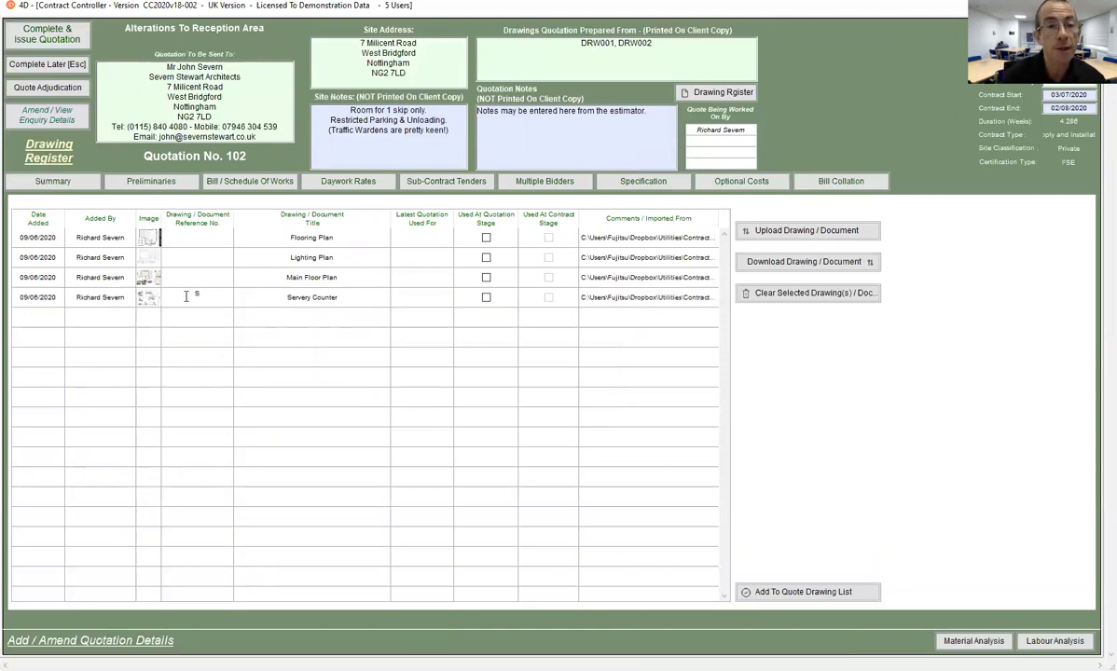
{"action": "type", "text": "C001-RevA"}
{"action": "left_click", "coordinate": [261, 356]}
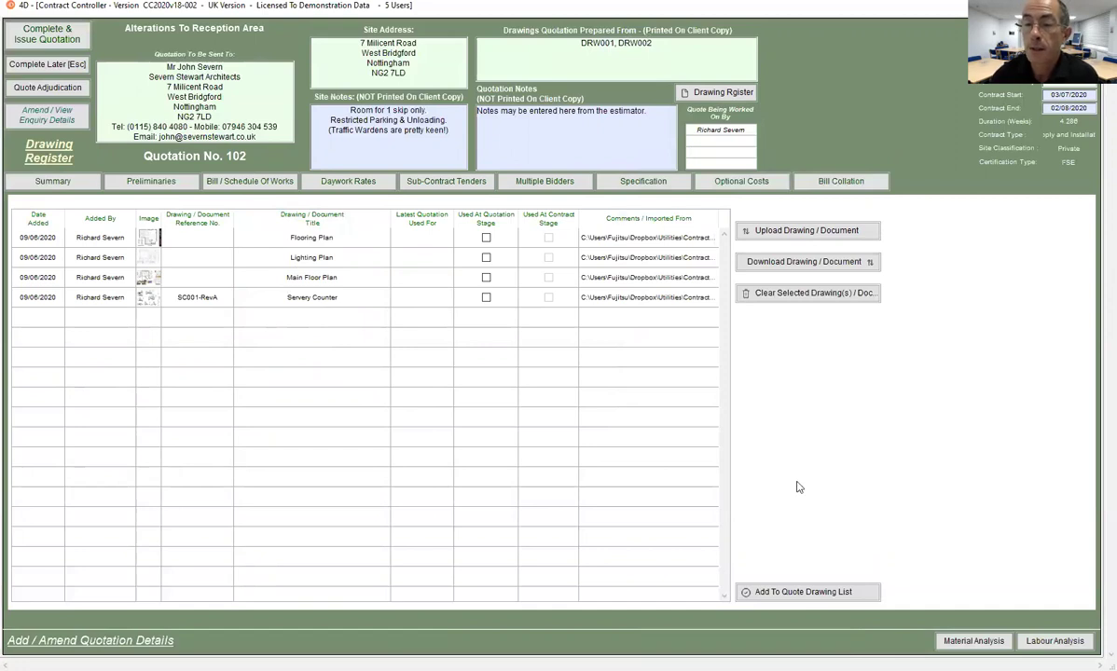
Clear DRW001, DRW002 from the quote and add the four register drawings instead.
{"action": "left_click", "coordinate": [804, 593]}
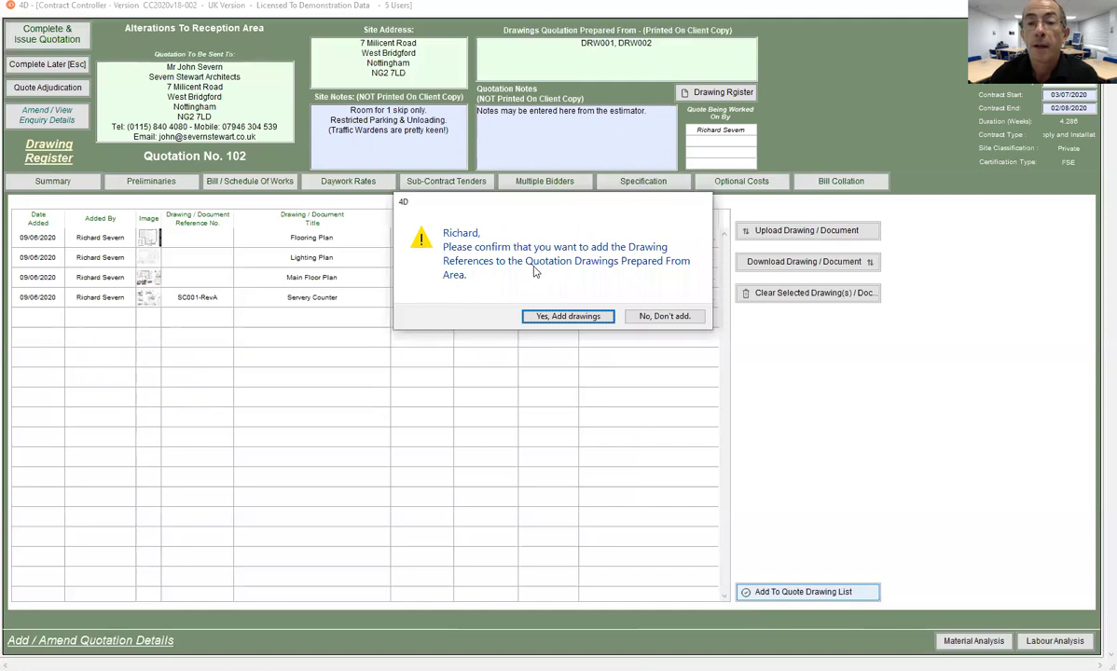
{"action": "left_click", "coordinate": [559, 318]}
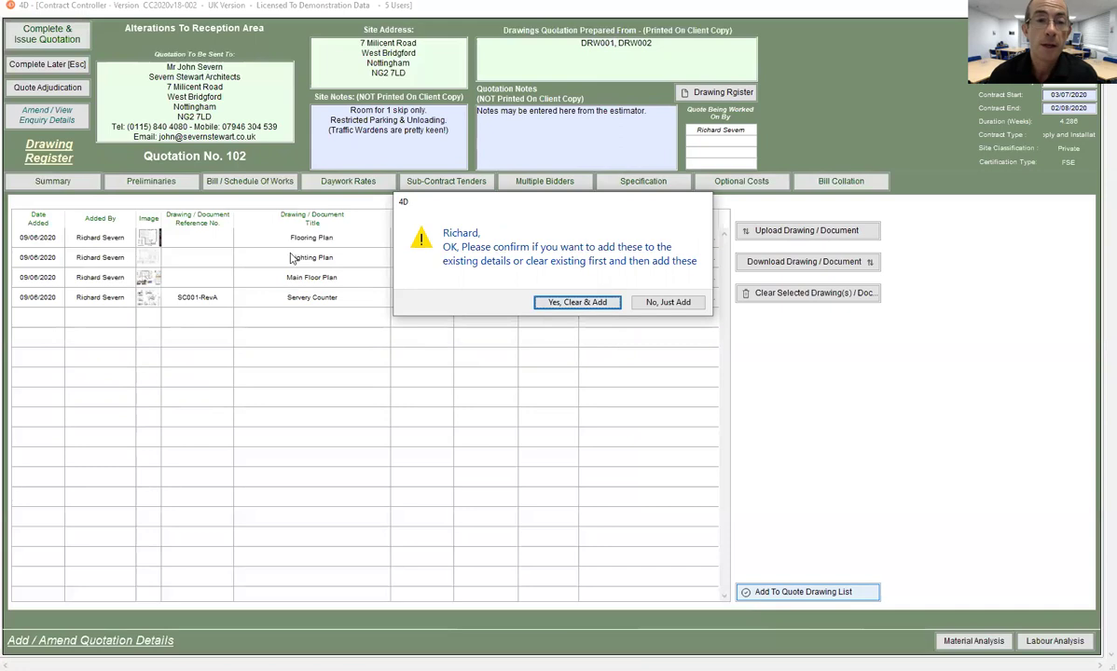
{"action": "left_click", "coordinate": [577, 303]}
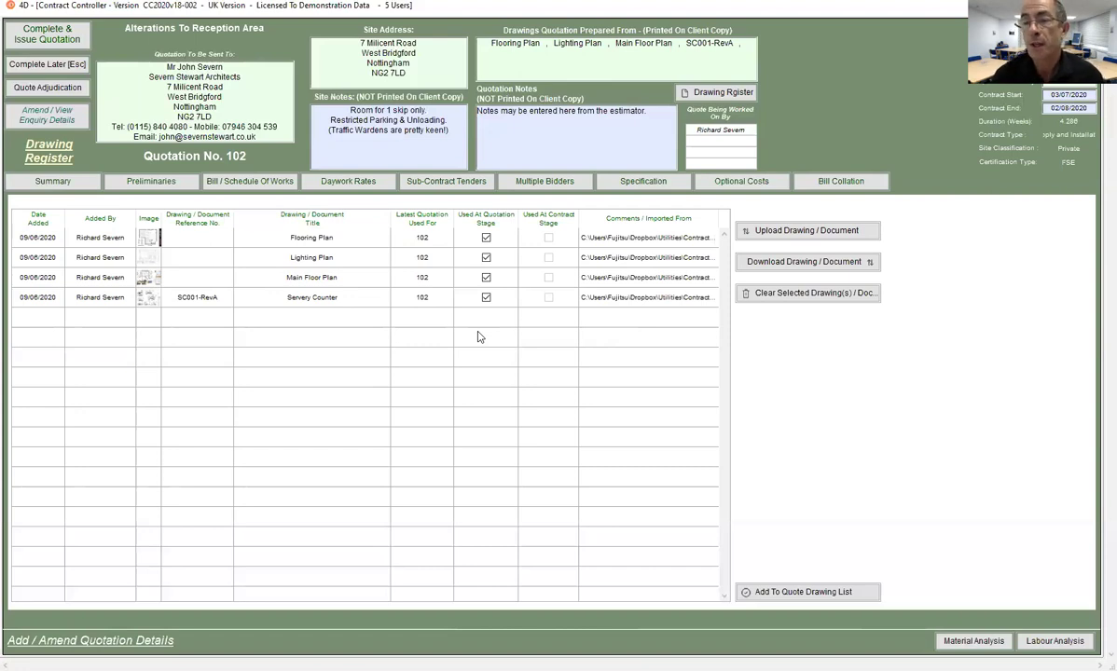
Find Sparks Electrical Ltd by searching 'Spark' and open its tender invitation.
{"action": "left_click", "coordinate": [403, 177]}
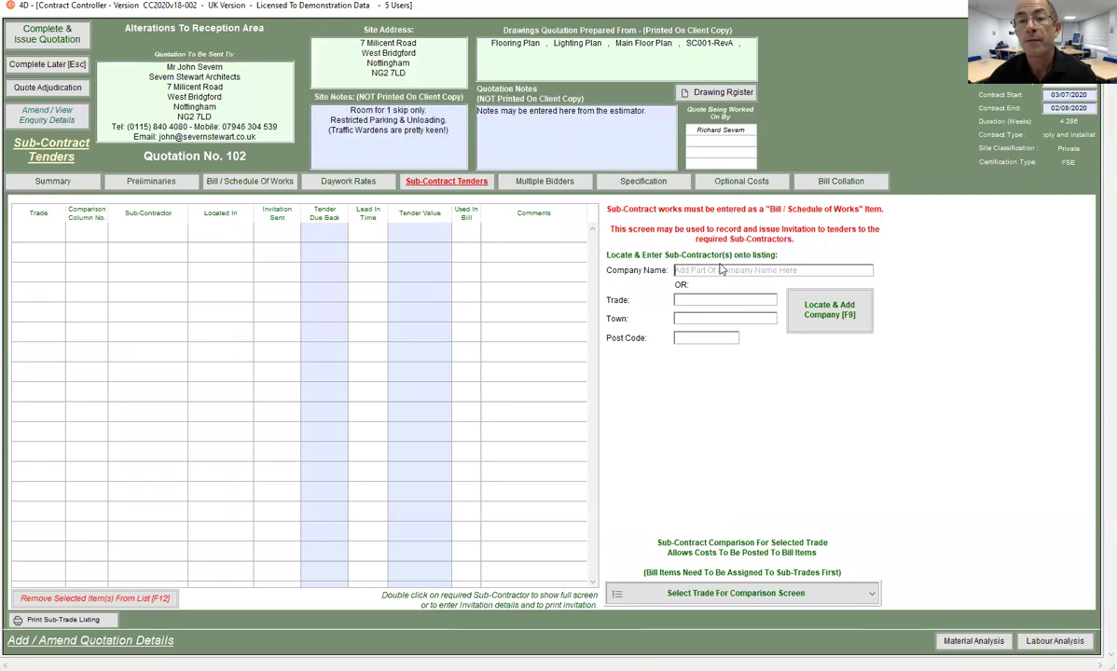
{"action": "left_click", "coordinate": [723, 270]}
{"action": "type", "text": "Spark"}
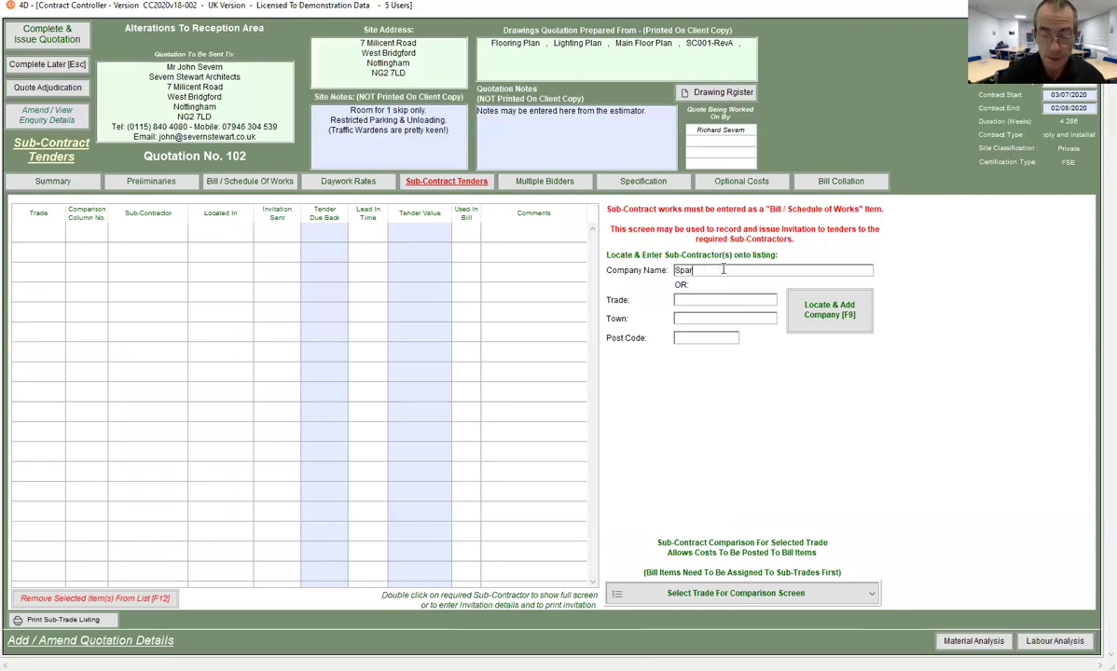
{"action": "left_click", "coordinate": [827, 313]}
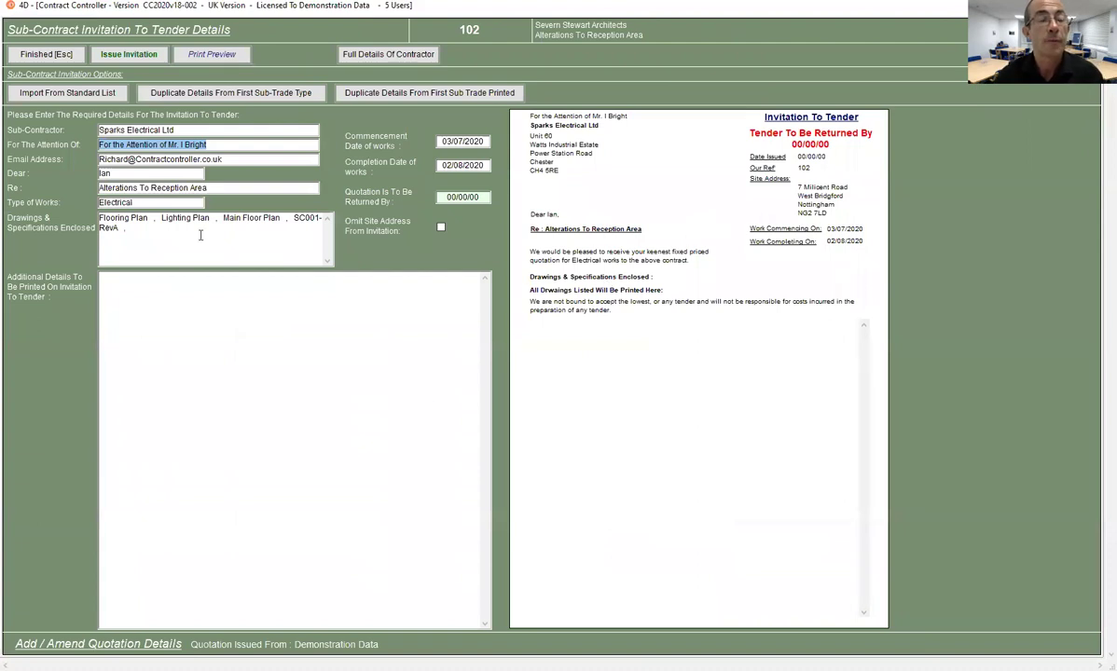
Delete Flooring Plan from the invitation's enclosed drawings list.
{"action": "left_click", "coordinate": [126, 228]}
{"action": "type", "text": ","}
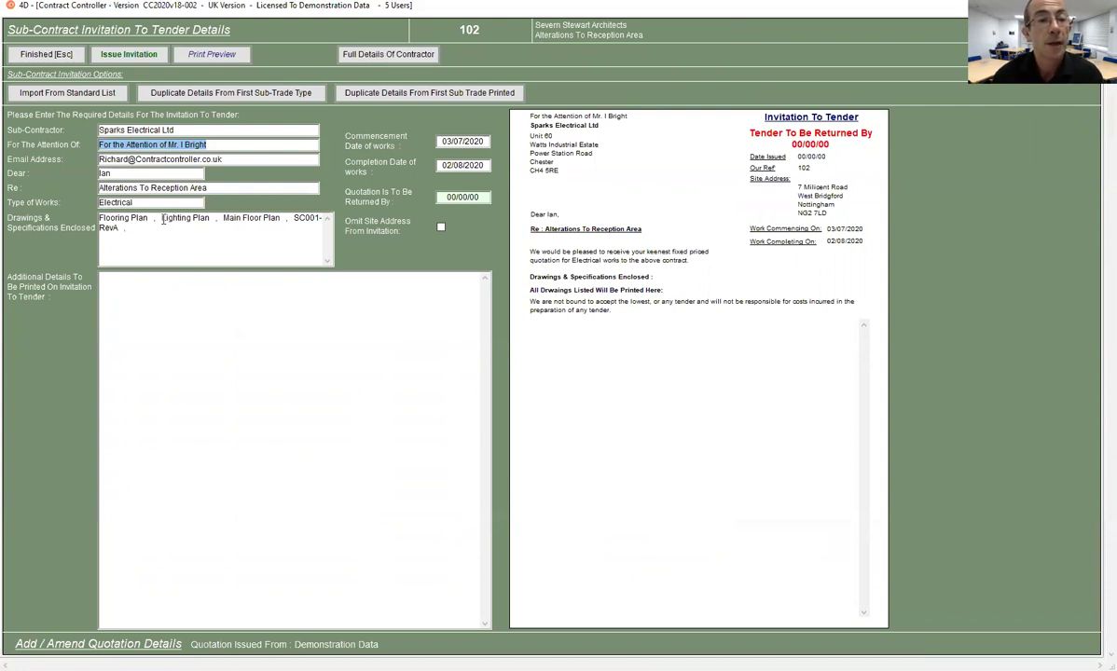
{"action": "left_click_drag", "start_coordinate": [162, 219], "coordinate": [77, 213]}
{"action": "key", "text": "Delete"}
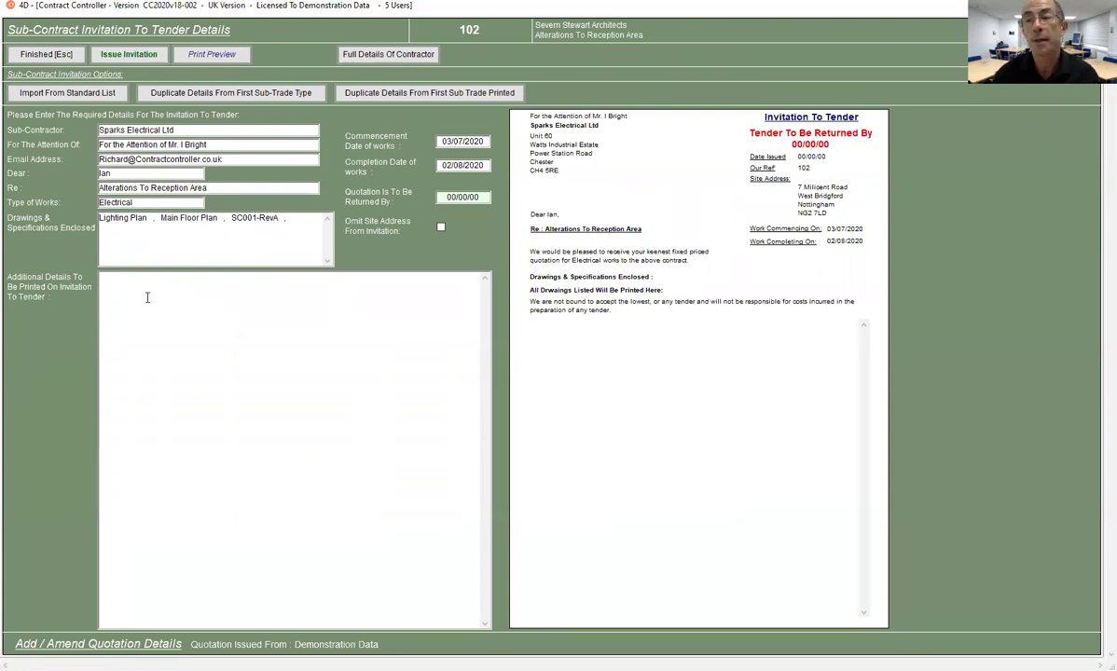
Set the return date to 11/06/2020 and import the first standard invitation text.
{"action": "left_click", "coordinate": [458, 198]}
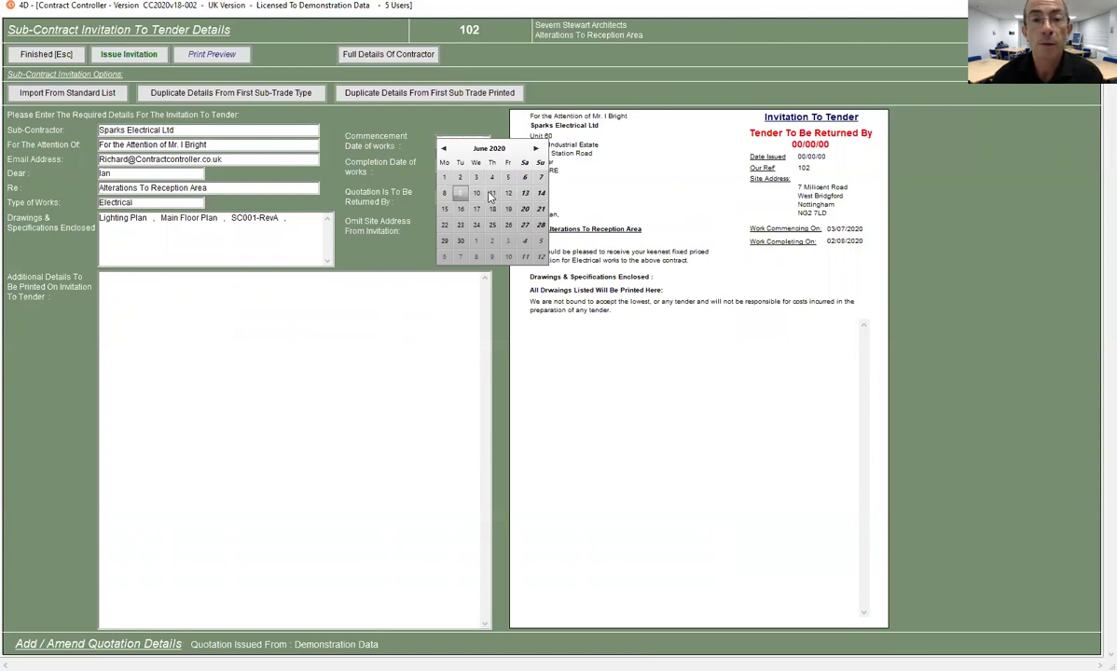
{"action": "left_click", "coordinate": [491, 194]}
{"action": "left_click", "coordinate": [49, 96]}
{"action": "left_click", "coordinate": [105, 120]}
{"action": "left_click", "coordinate": [47, 55]}
{"action": "left_click", "coordinate": [194, 367]}
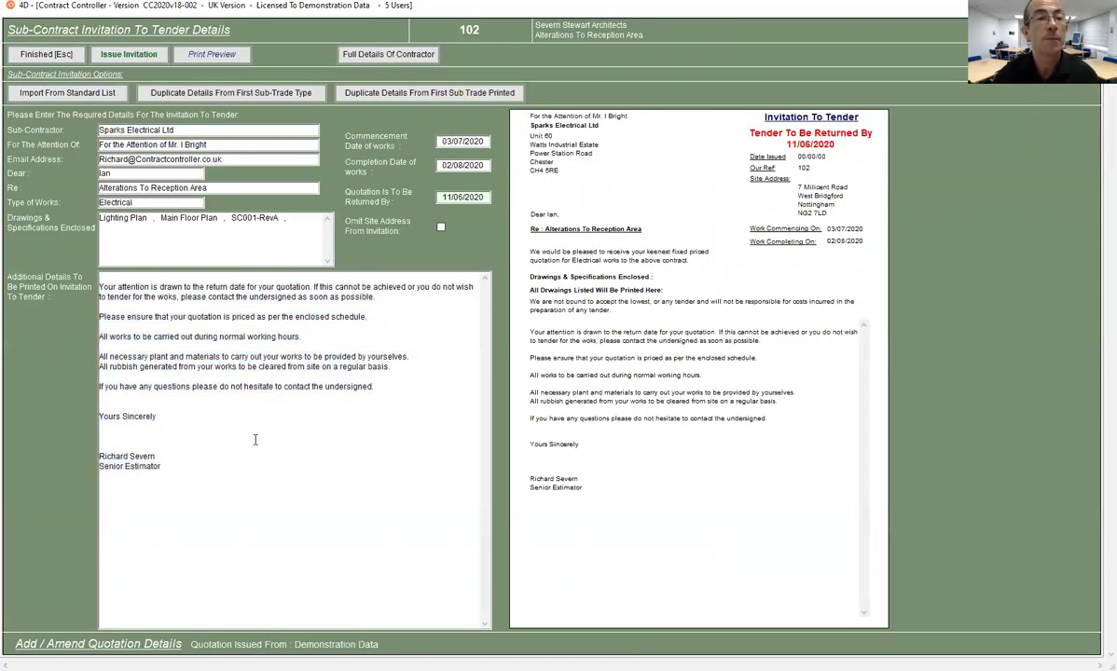
Issue the invitation as a PDF email, declining to print the sub-trade bill items list.
{"action": "left_click", "coordinate": [130, 55]}
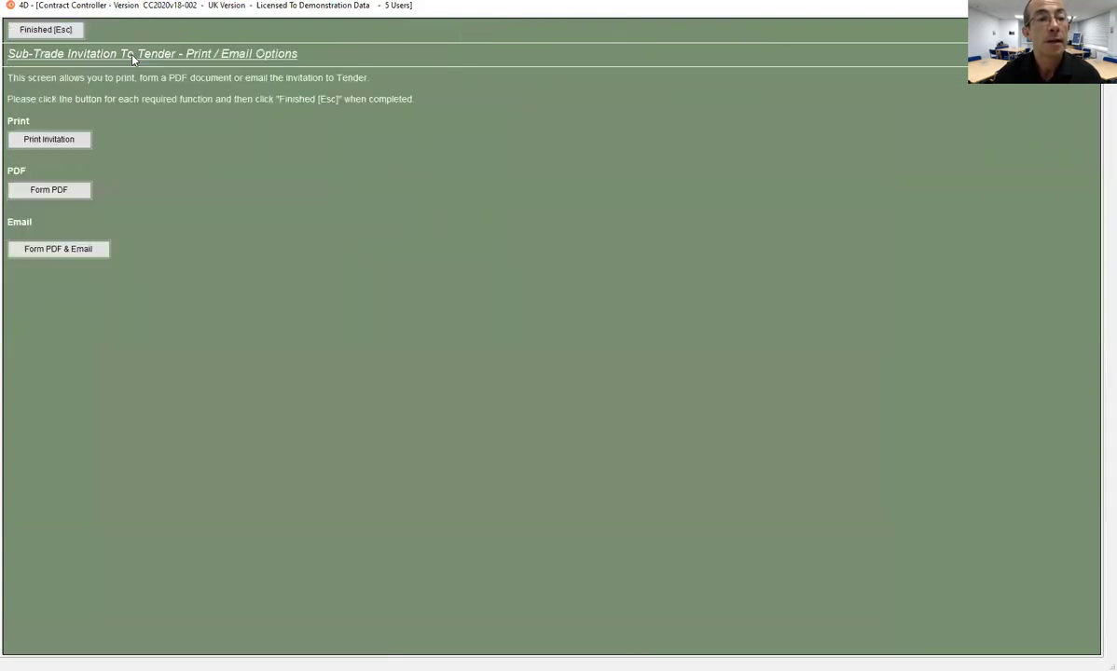
{"action": "left_click", "coordinate": [54, 252]}
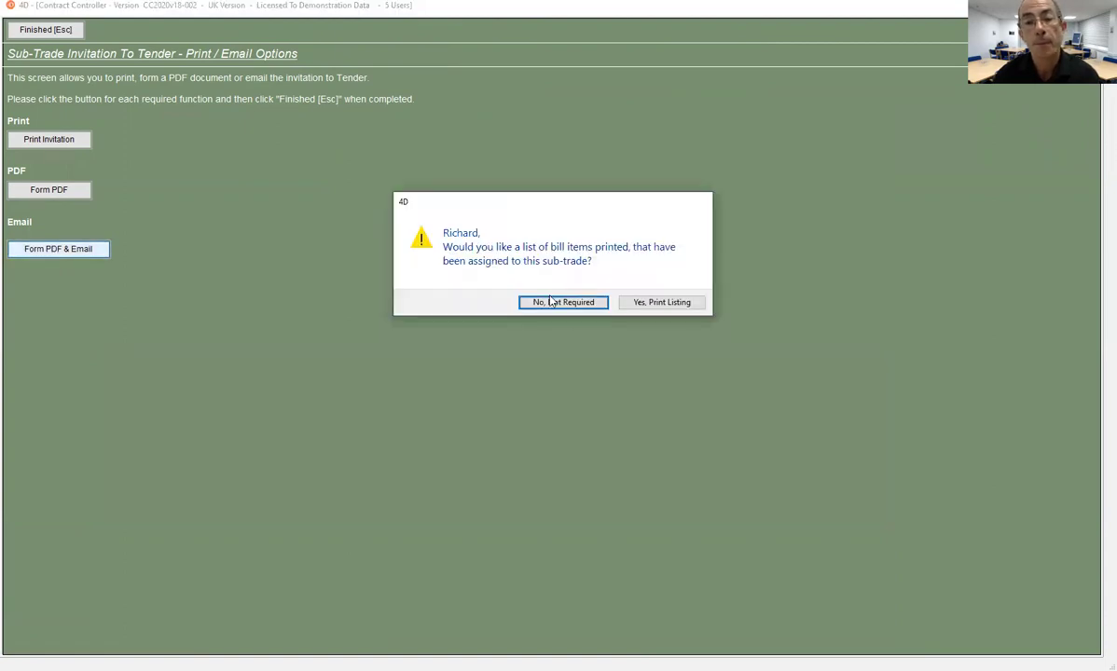
{"action": "left_click", "coordinate": [546, 305]}
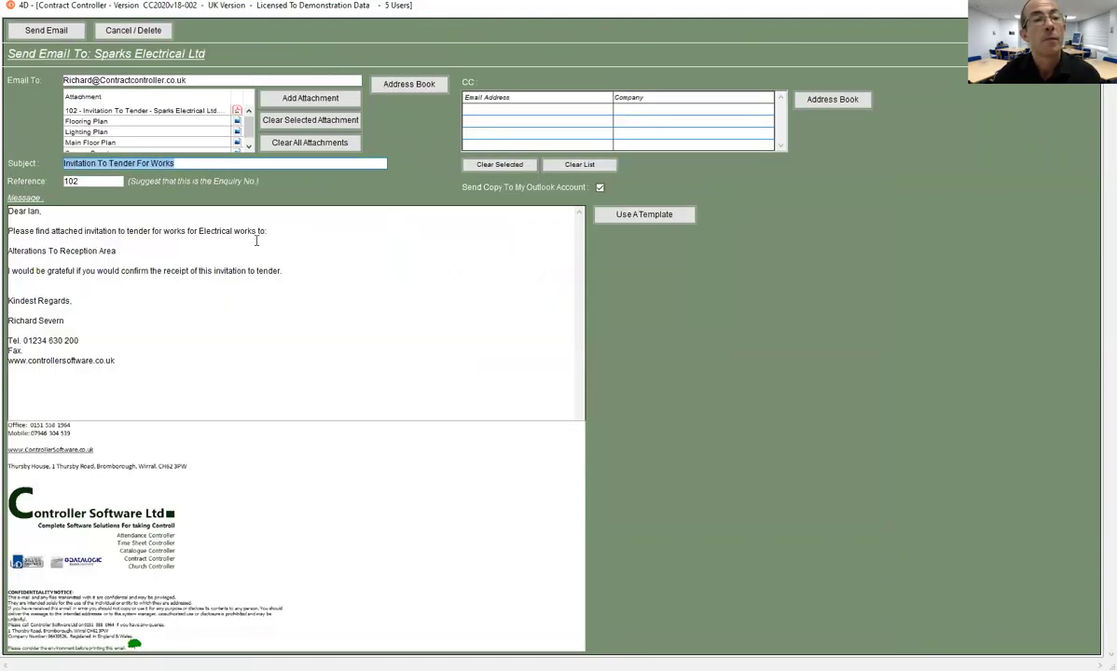
Remove the Flooring Plan attachment from the email, then close and finish back to tenders.
{"action": "scroll", "coordinate": [168, 128], "scroll_direction": "down", "scroll_amount": 1}
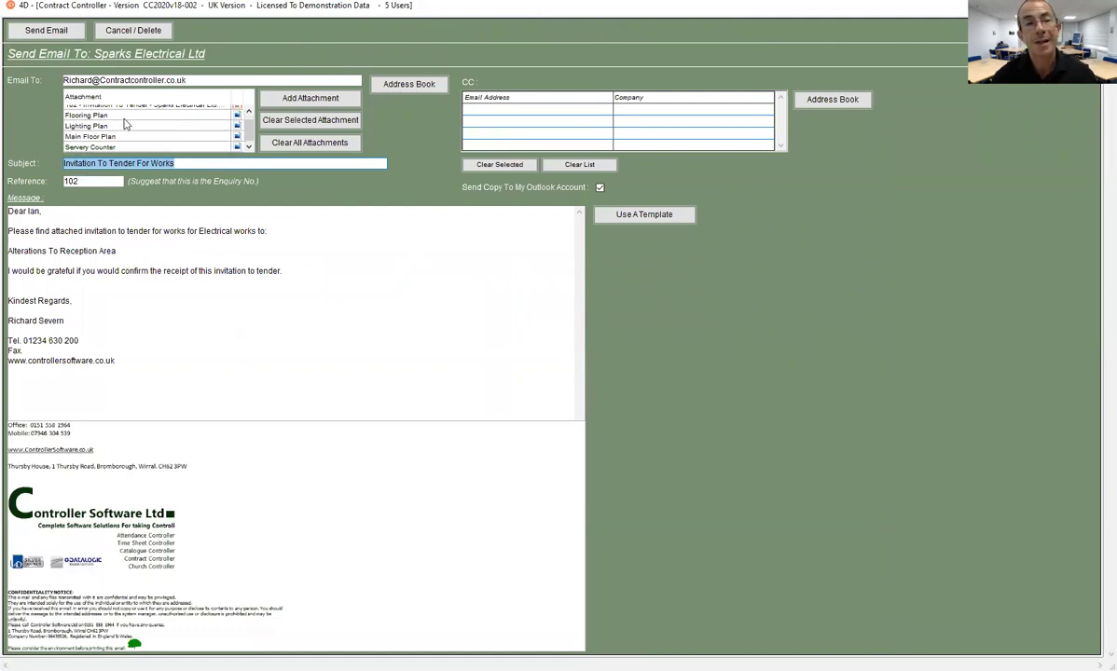
{"action": "scroll", "coordinate": [125, 125], "scroll_direction": "up", "scroll_amount": 1}
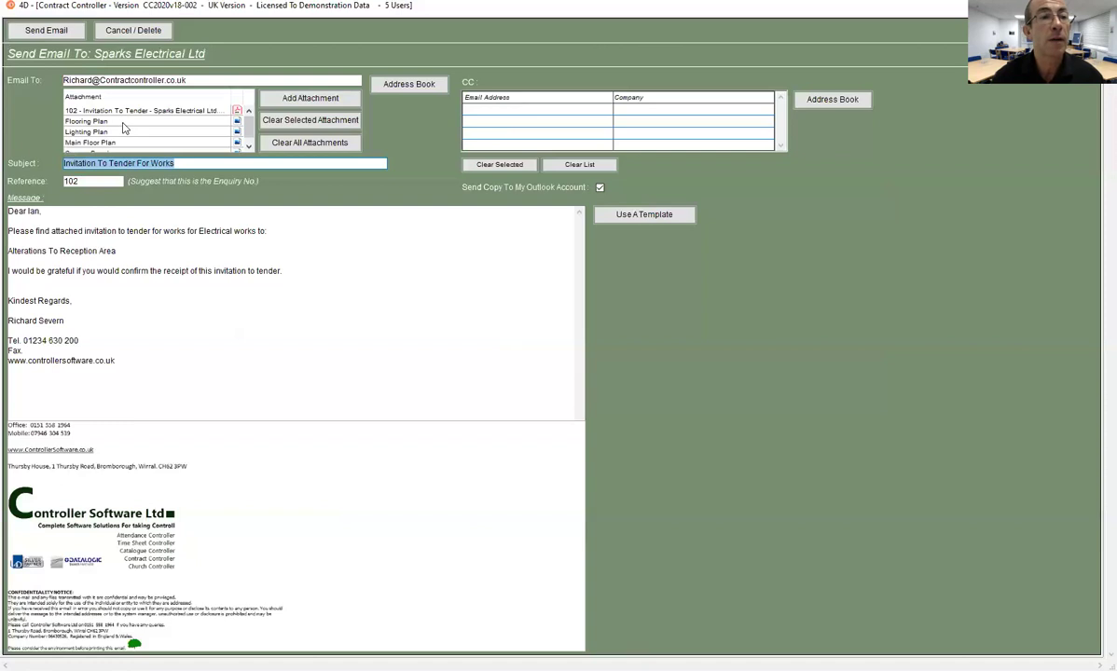
{"action": "left_click", "coordinate": [105, 121]}
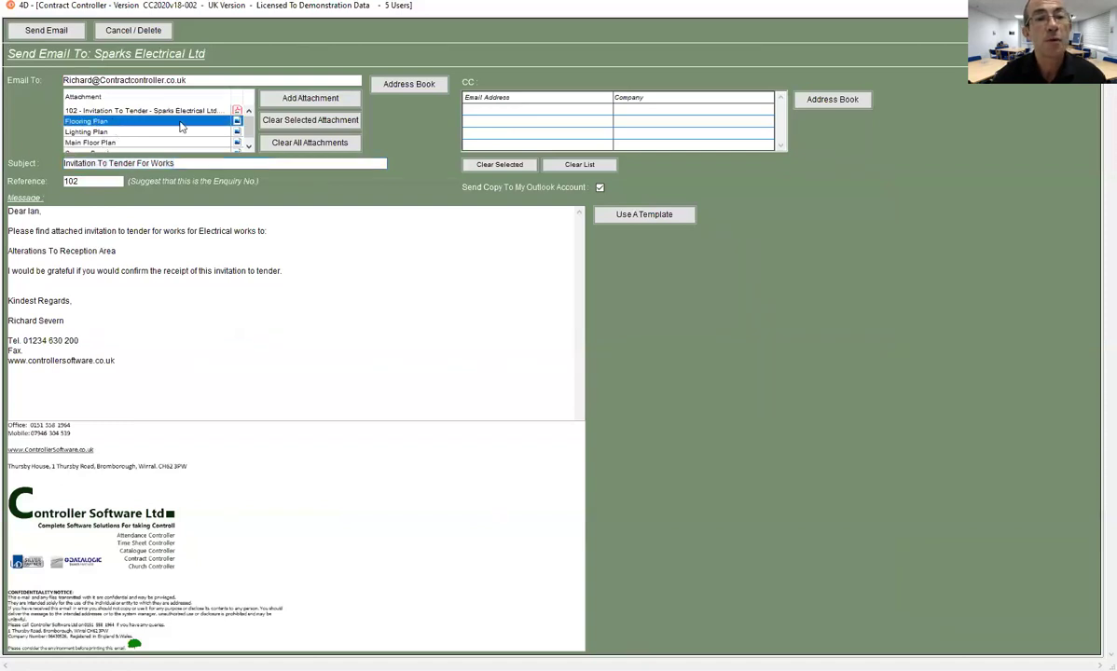
{"action": "left_click", "coordinate": [289, 121]}
{"action": "key", "text": "Return"}
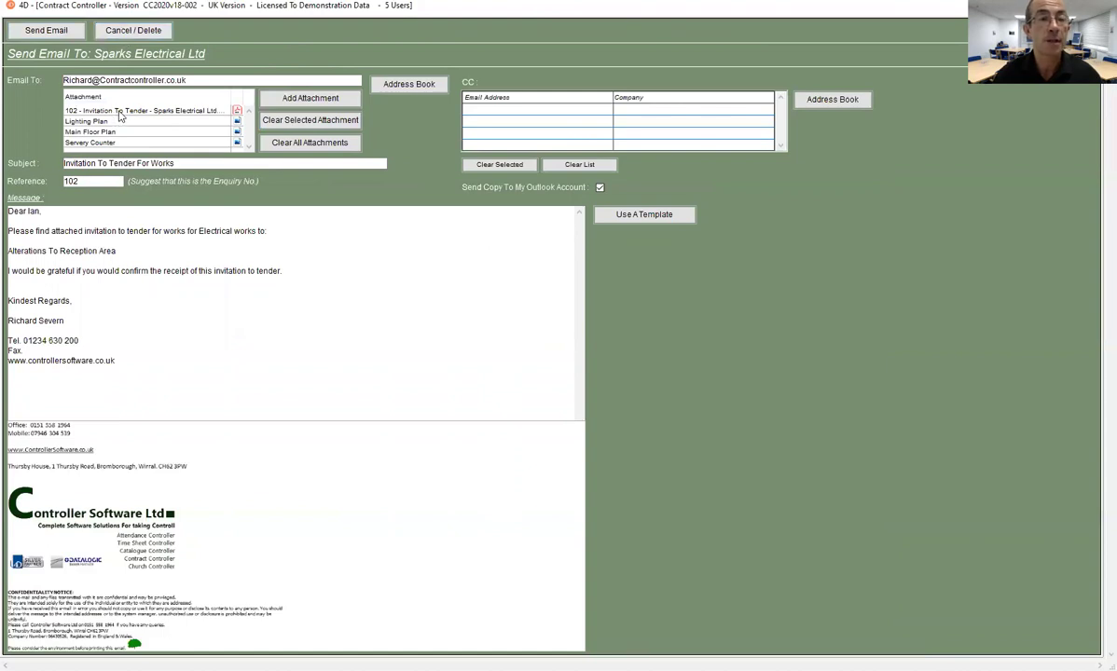
{"action": "left_click", "coordinate": [130, 30]}
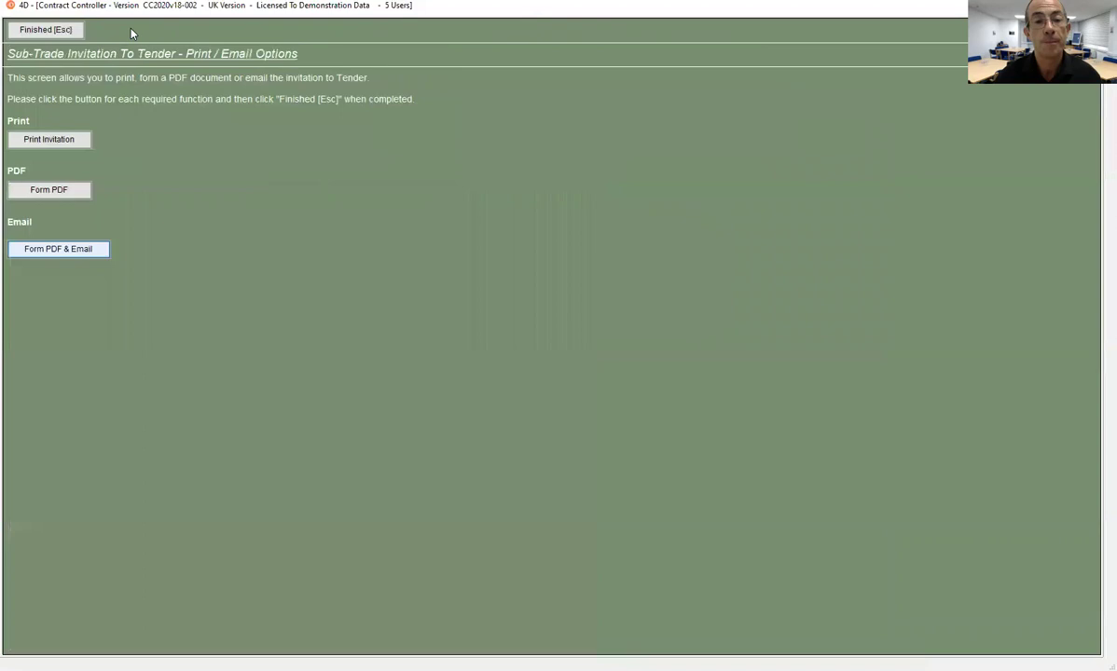
{"action": "left_click", "coordinate": [54, 29]}
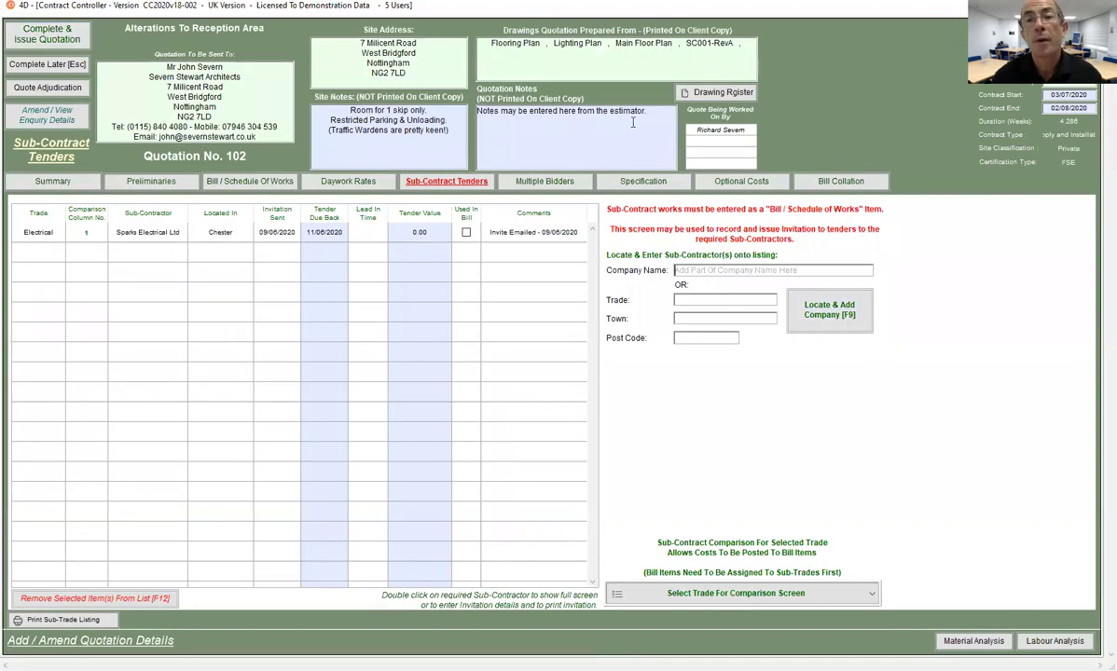
Open the Drawing Register and download the Lighting Plan and Main Floor Plan drawings.
{"action": "left_click", "coordinate": [704, 94]}
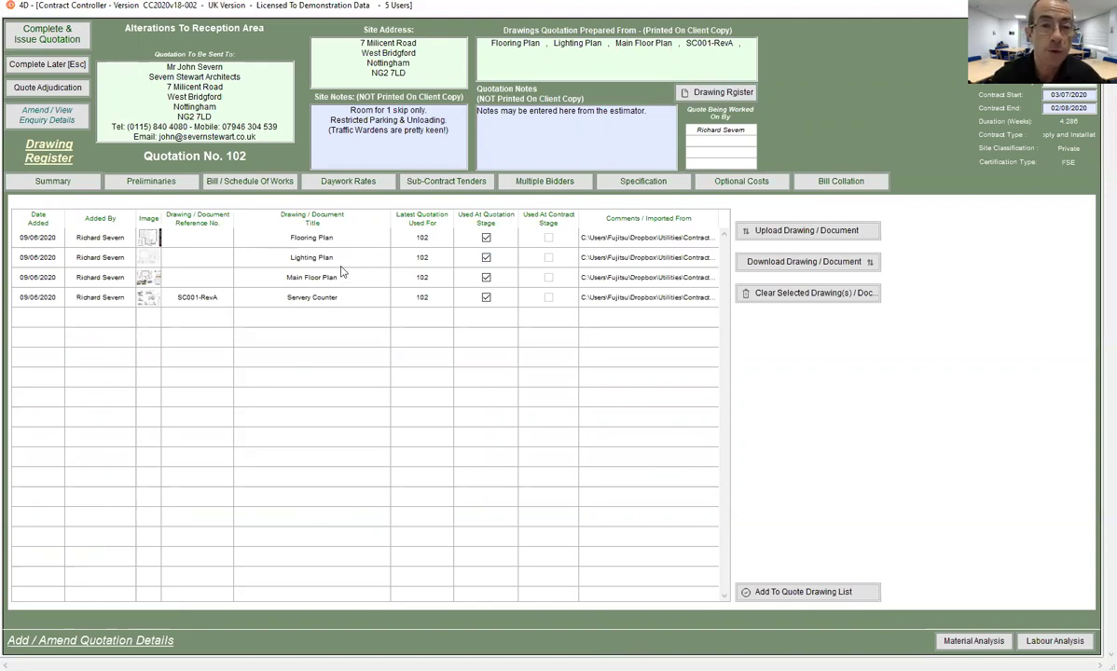
{"action": "left_click", "coordinate": [331, 257]}
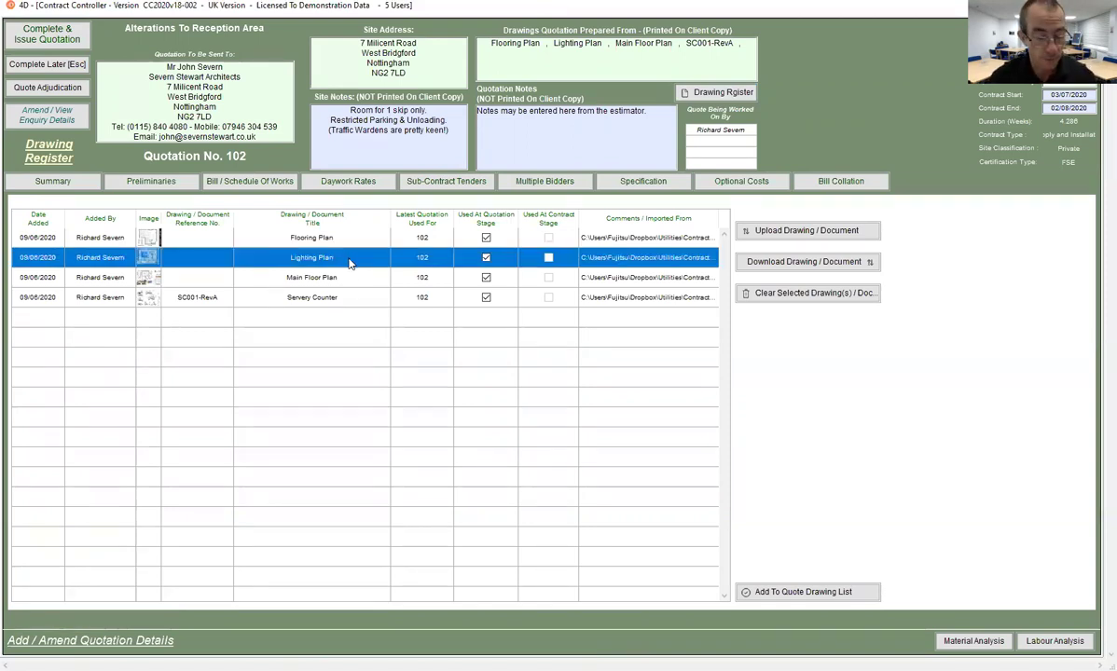
{"action": "left_click", "coordinate": [327, 278], "text": "shift"}
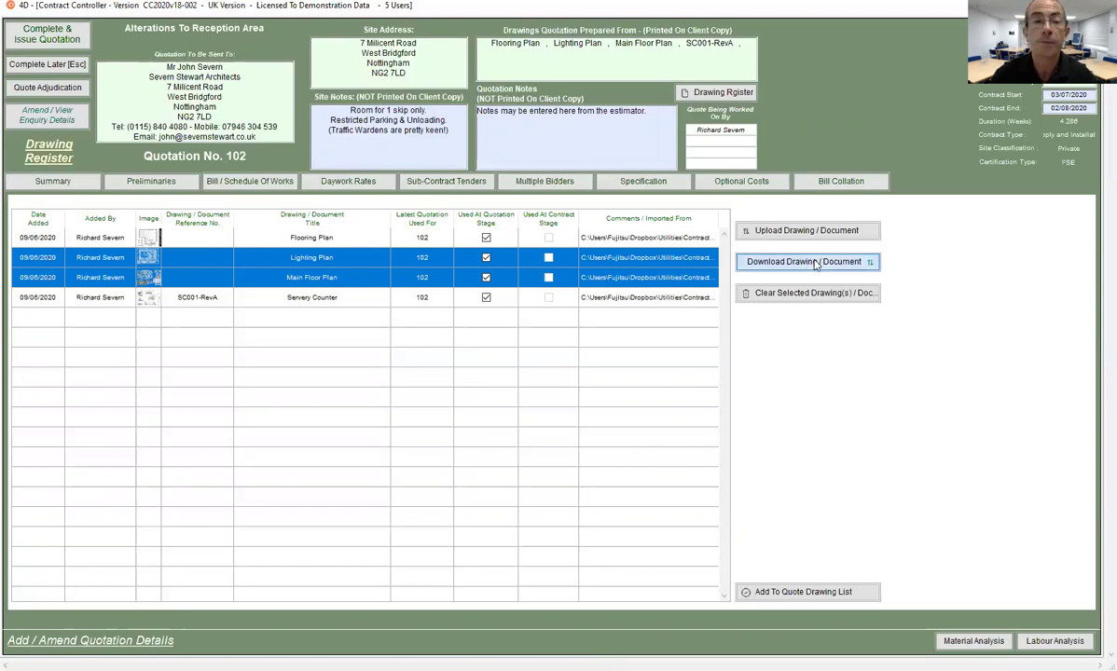
{"action": "left_click", "coordinate": [815, 264]}
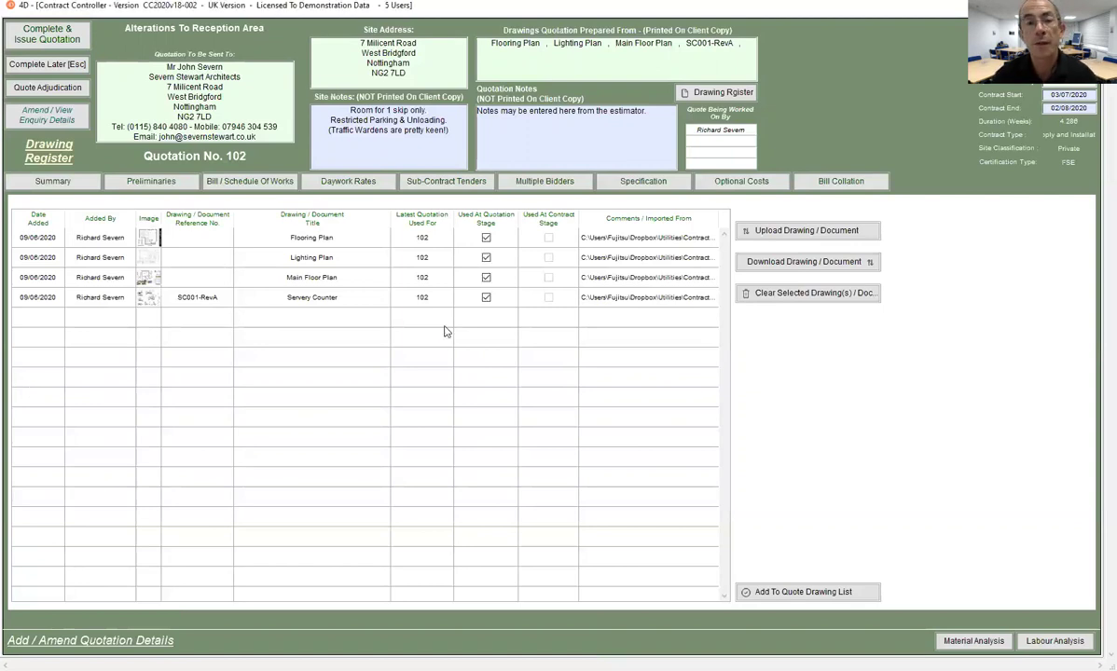
Download Lighting Plan and Main Floor Plan once more, then show the quotation's Summary.
{"action": "left_click", "coordinate": [331, 259]}
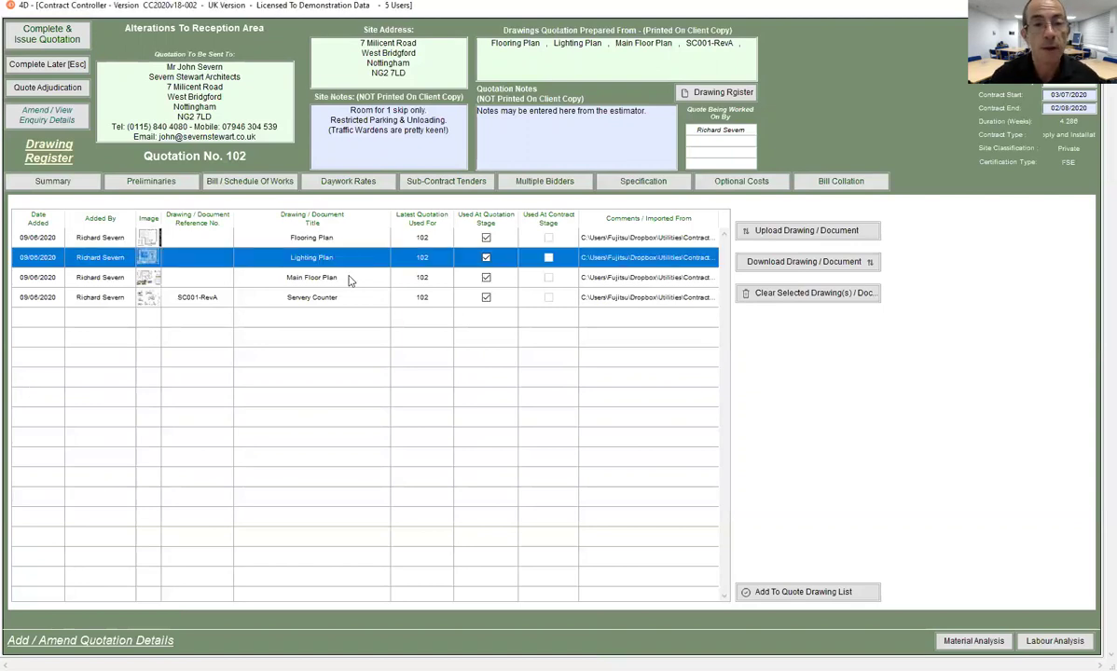
{"action": "left_click", "coordinate": [349, 278], "text": "shift"}
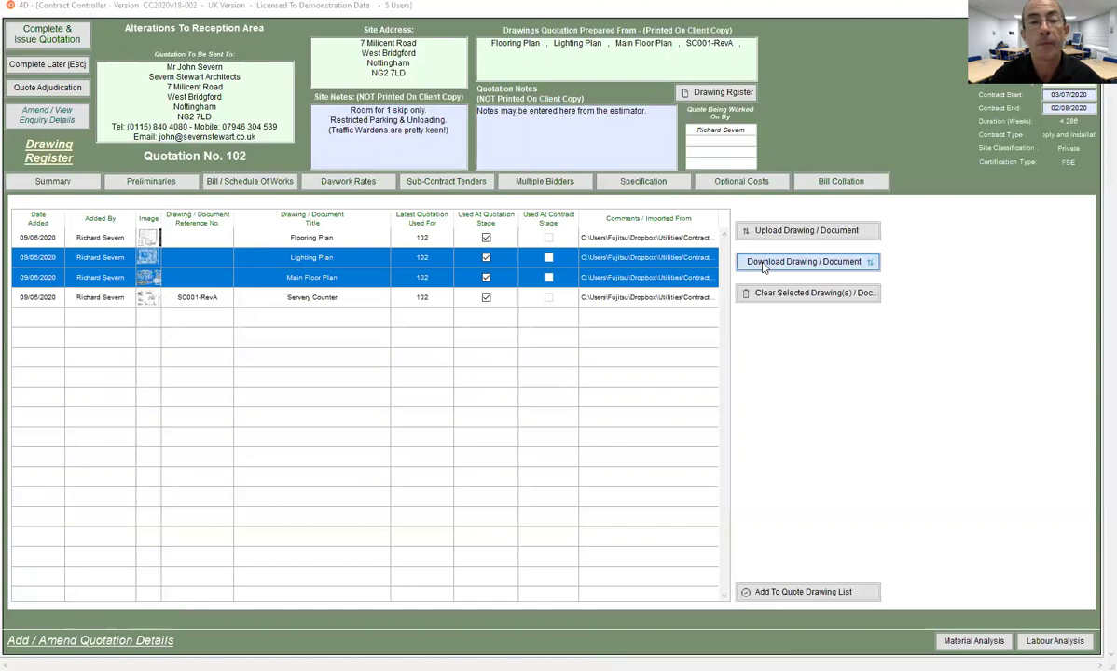
{"action": "left_click", "coordinate": [763, 265]}
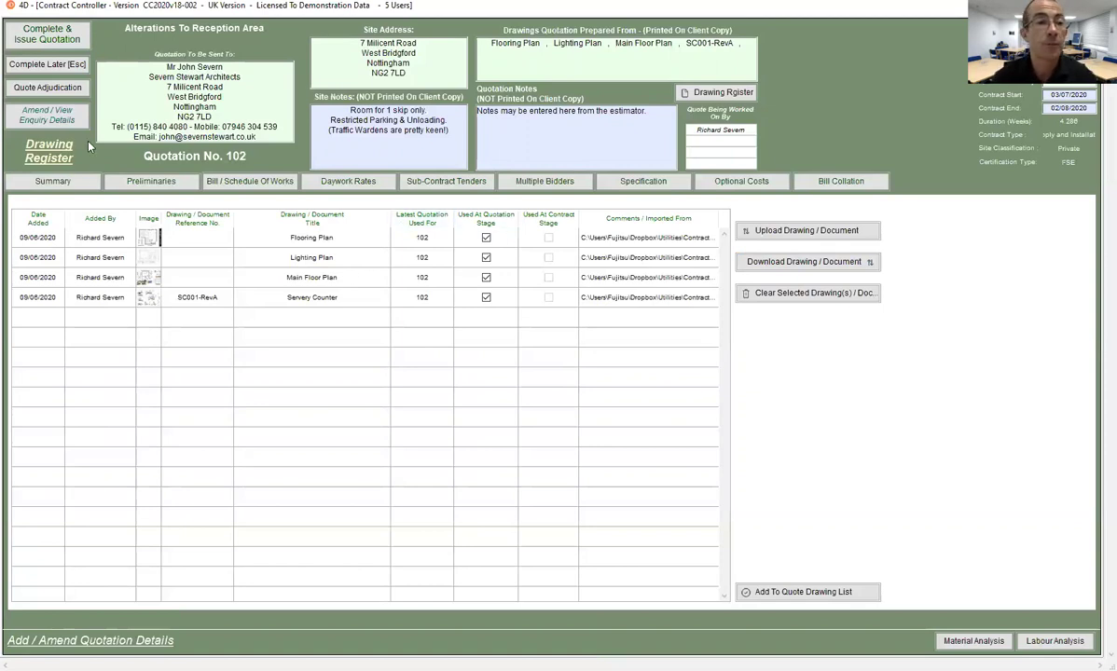
{"action": "left_click", "coordinate": [76, 185]}
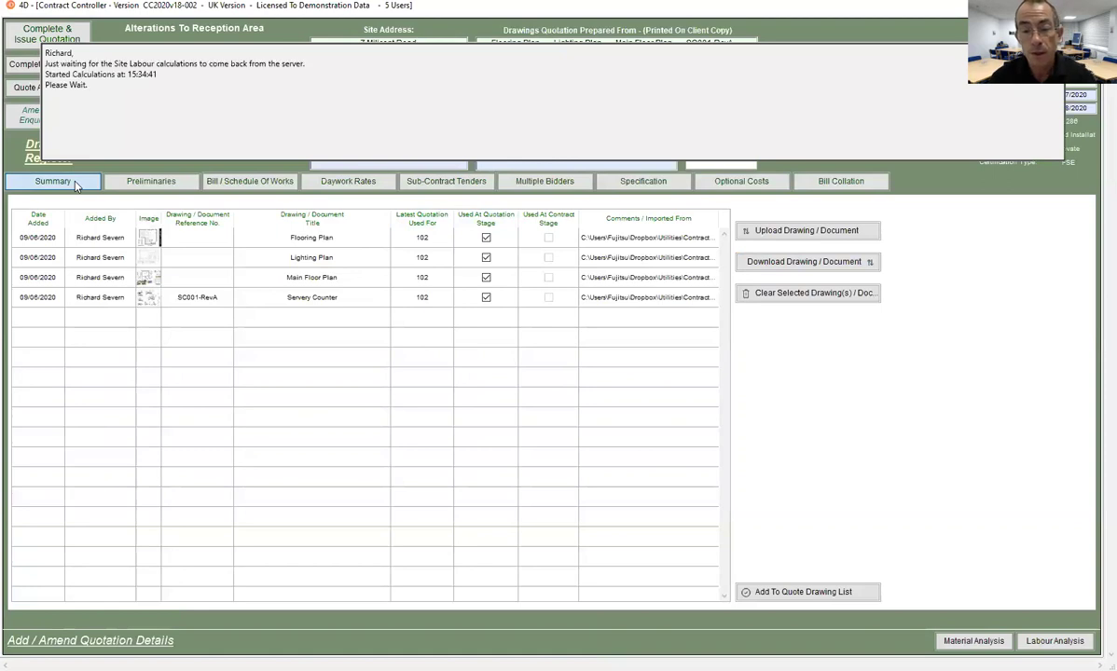